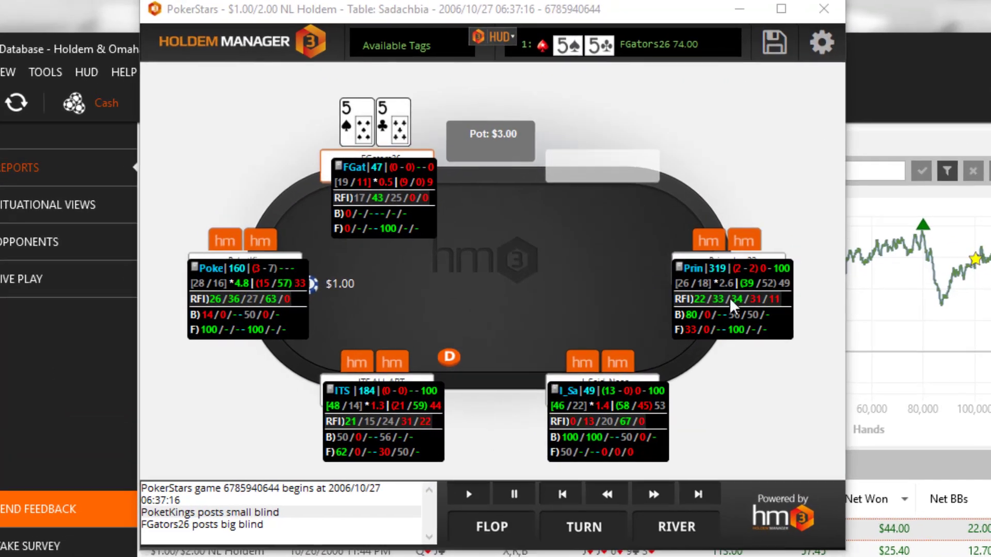
- Preview a player's Preflop stats popup on the table, then close it
left_click(342, 184)
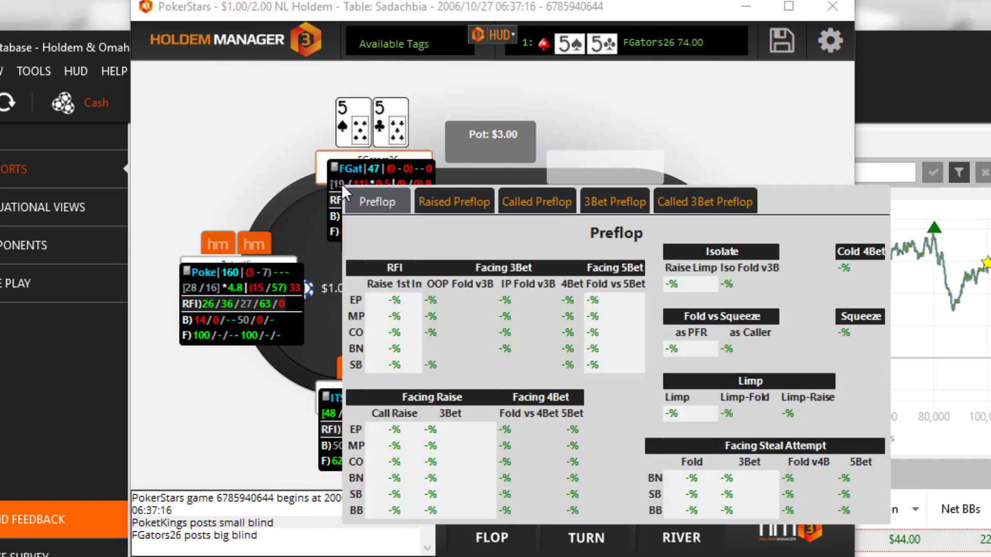
left_click_drag(525, 288, 448, 271)
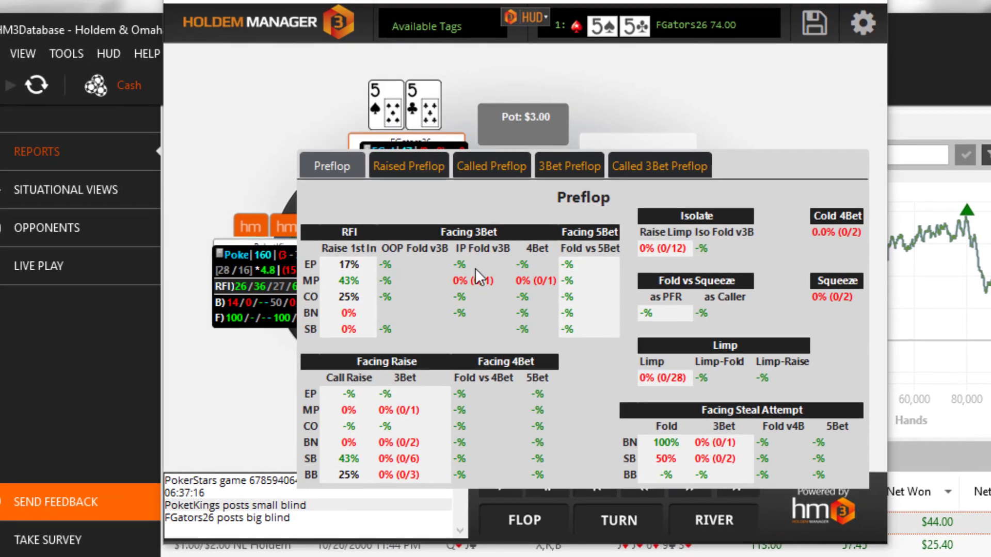
left_click(239, 140)
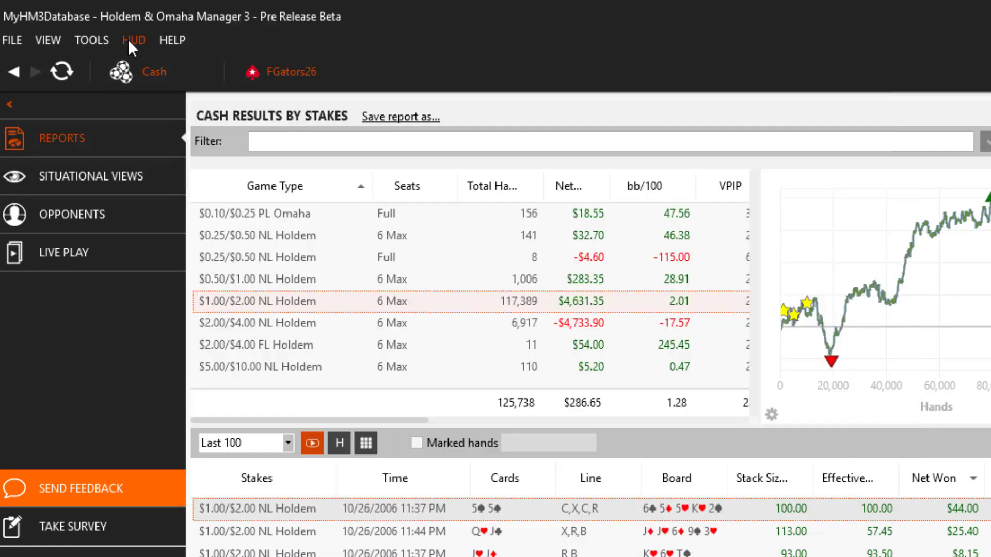
- In the HUD Profile Editor's Cash - Advanced (Beta) profile, select the Preflop popup group
left_click(128, 40)
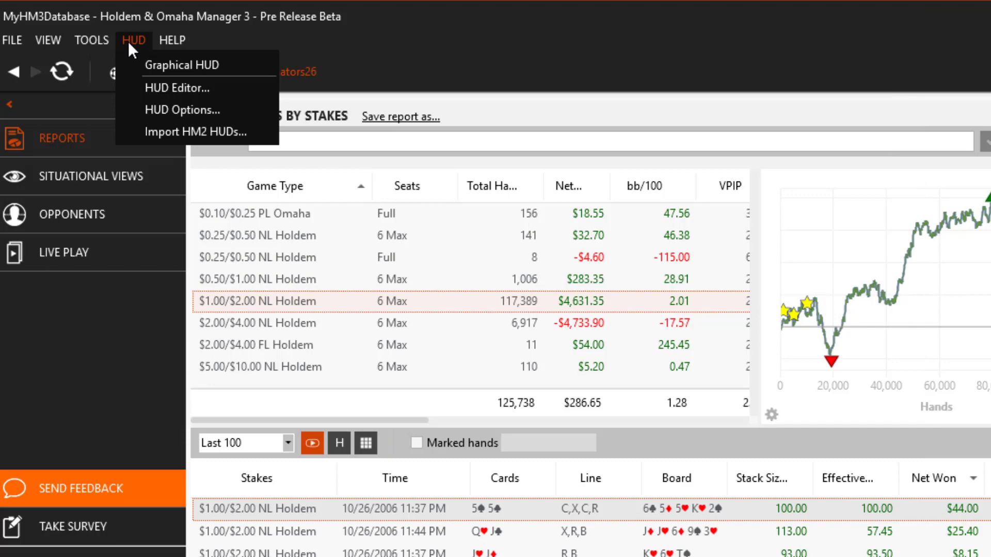
left_click(164, 86)
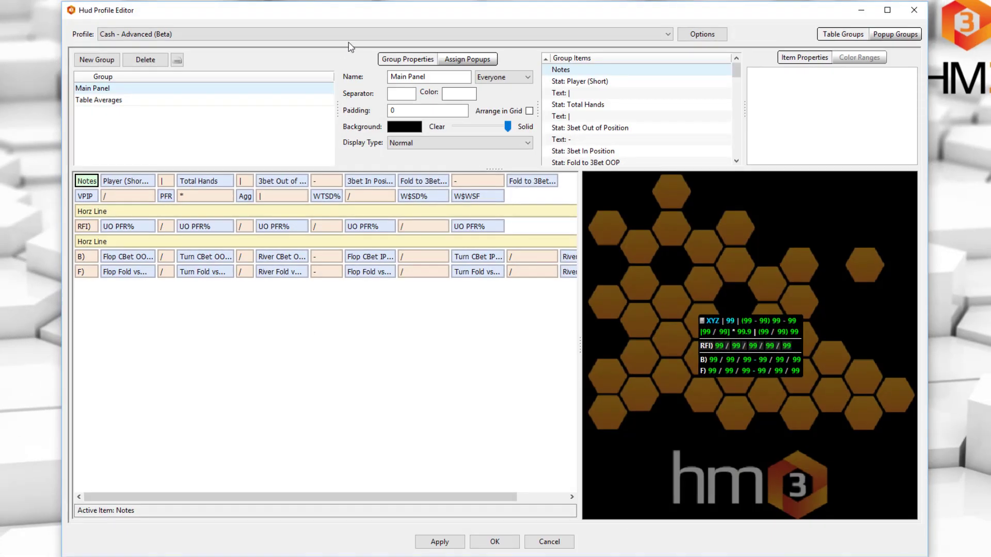
left_click(354, 35)
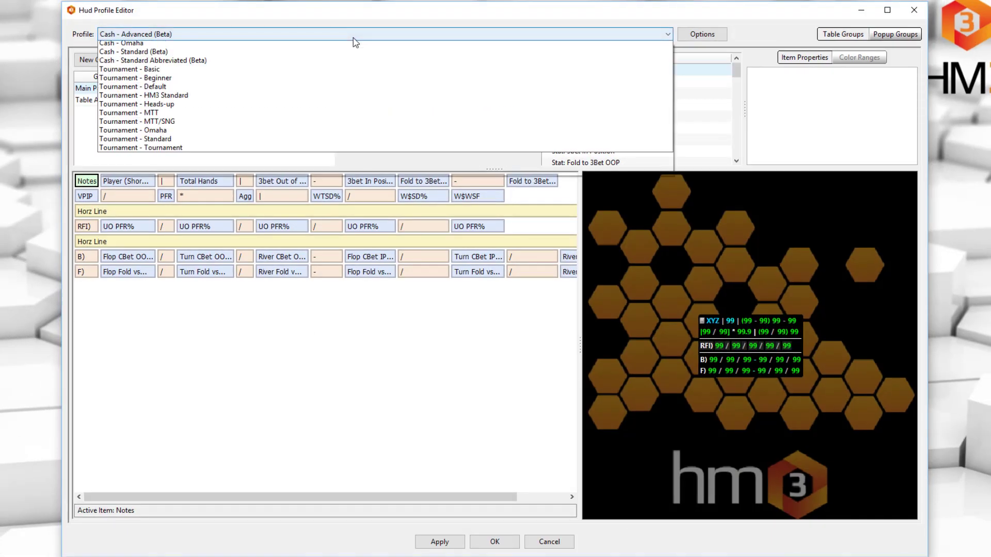
left_click(353, 37)
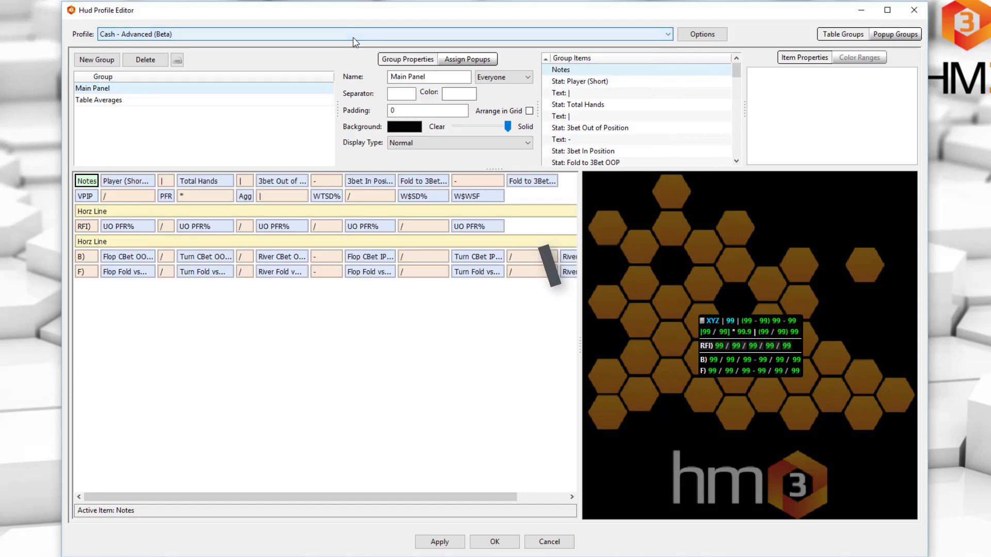
left_click(892, 36)
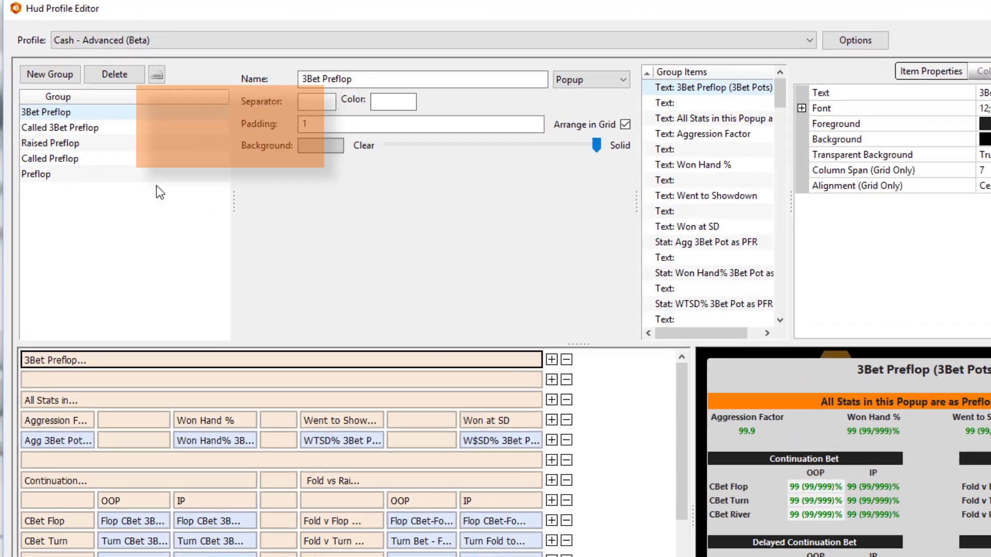
left_click(106, 144)
left_click(105, 174)
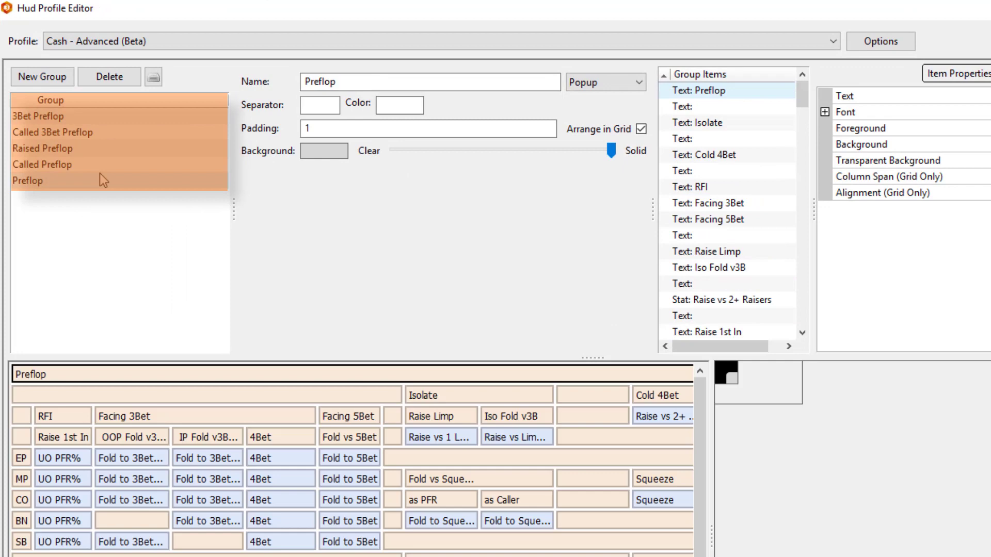
left_click(113, 134)
left_click(93, 180)
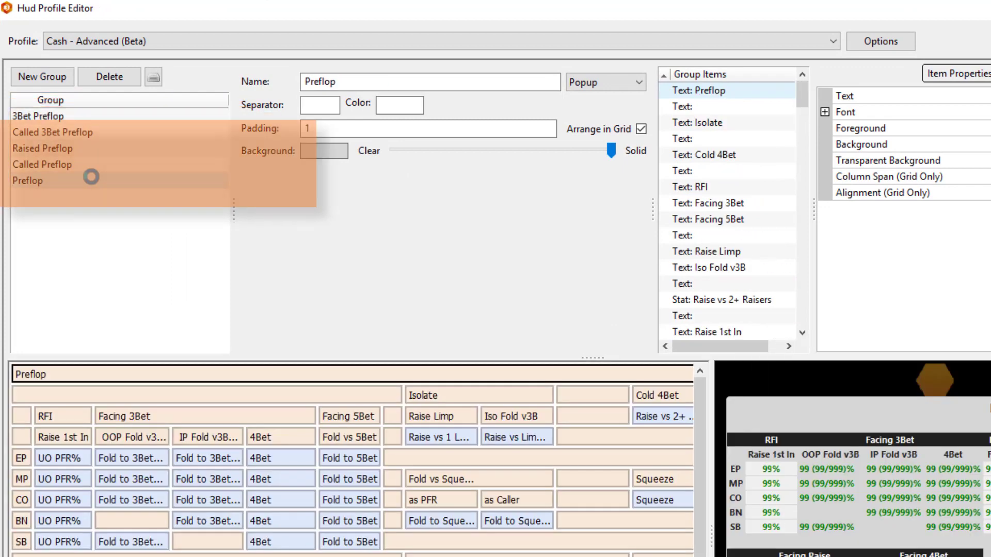
- Export the Preflop group and save it as a file
left_click(154, 77)
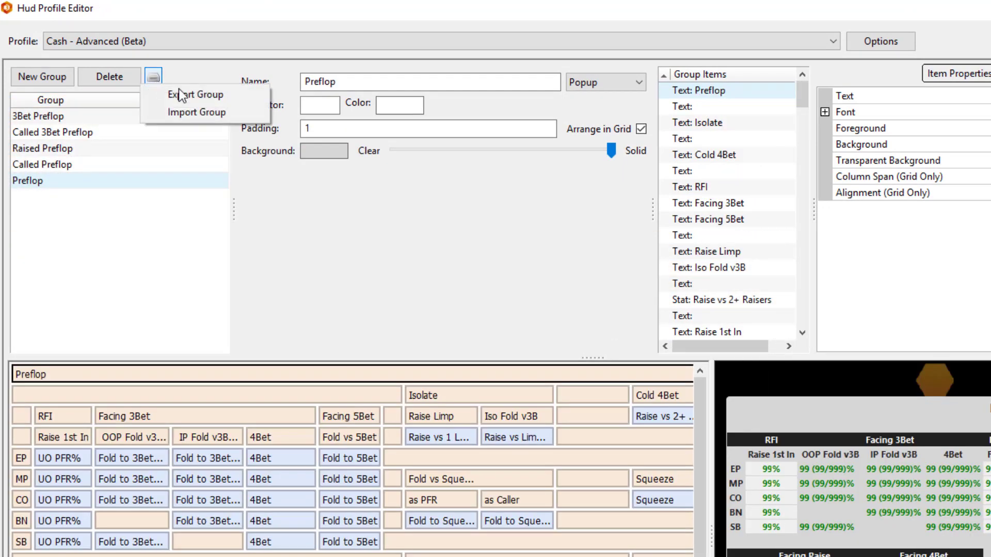
left_click(198, 94)
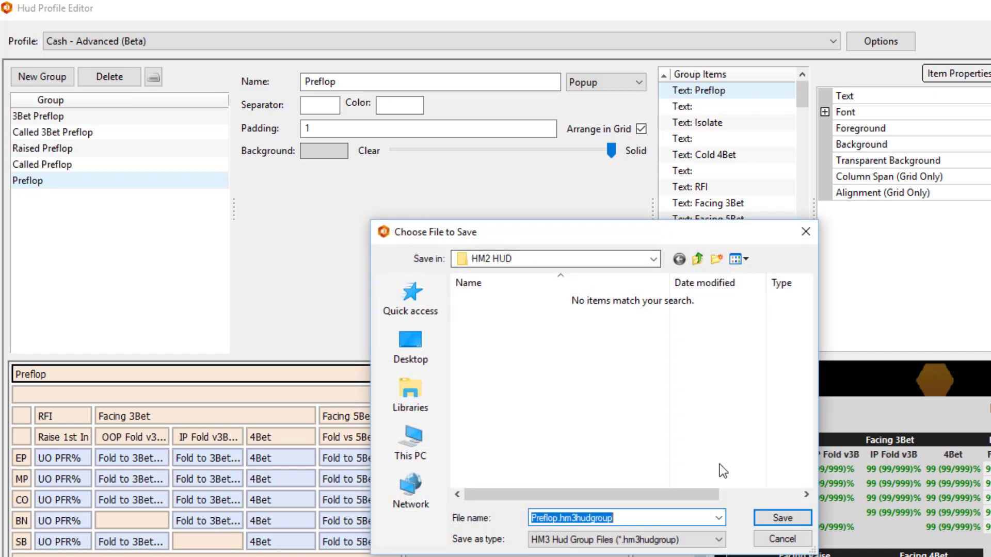
left_click(788, 519)
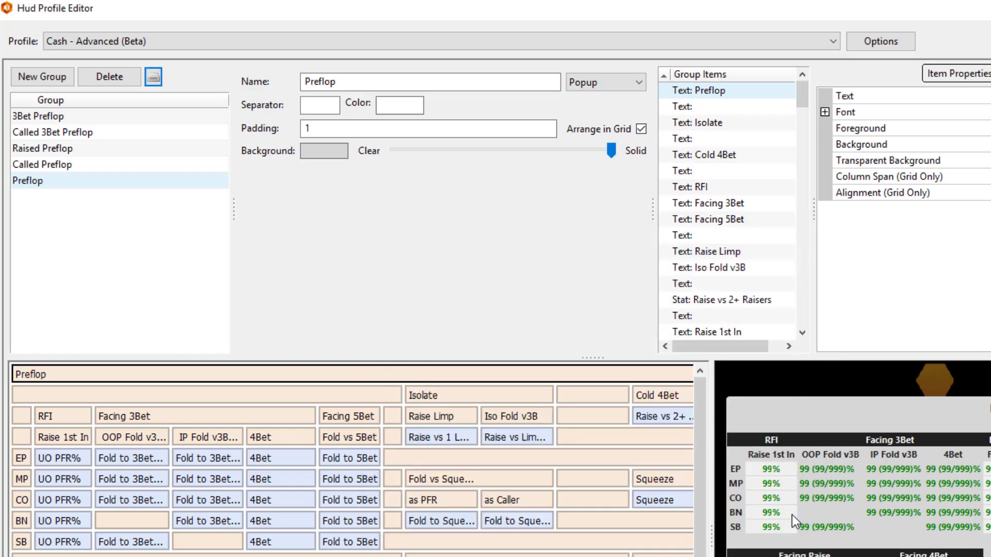
- Import Preflop.hm3hudgroup back in as a new group
left_click(154, 79)
left_click(181, 113)
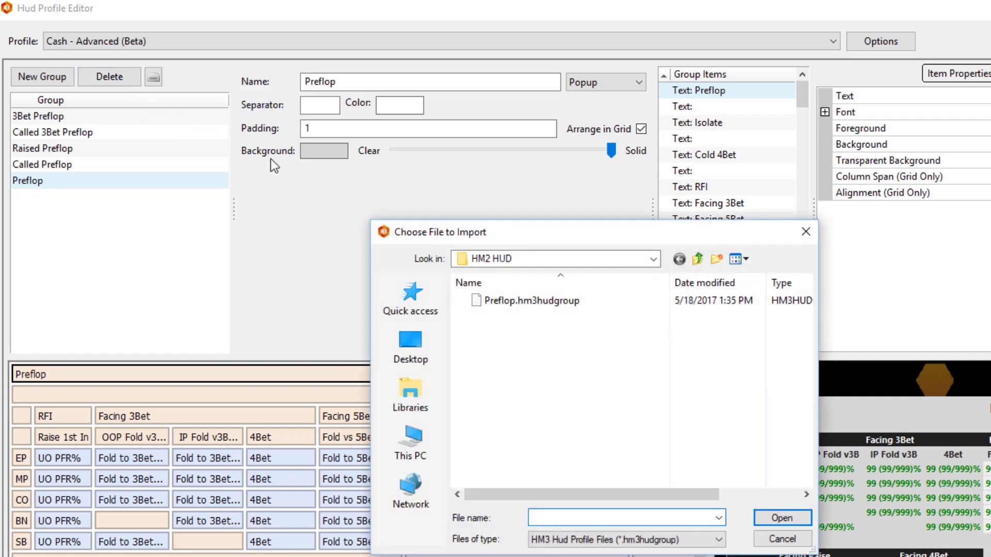
left_click(512, 301)
left_click(782, 519)
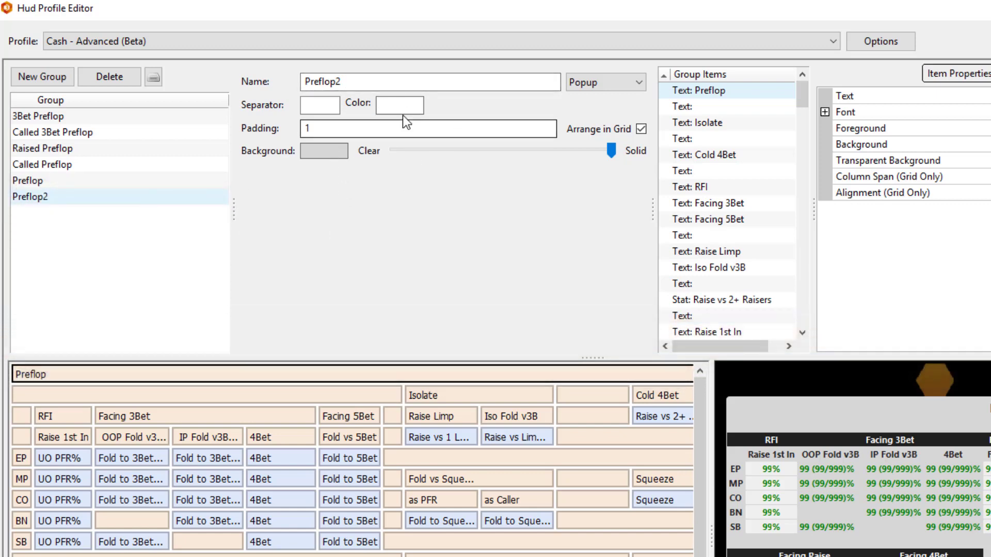
- Rename the group to 'Preflop New Popup', keeping its type as Popup
left_click(351, 81)
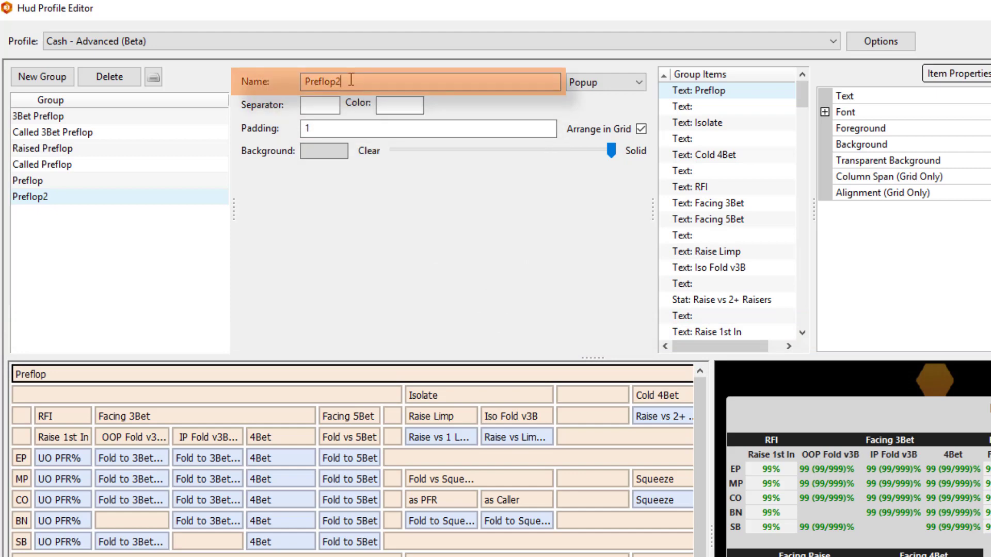
key("ctrl+z")
key("BackSpace")
type("opup")
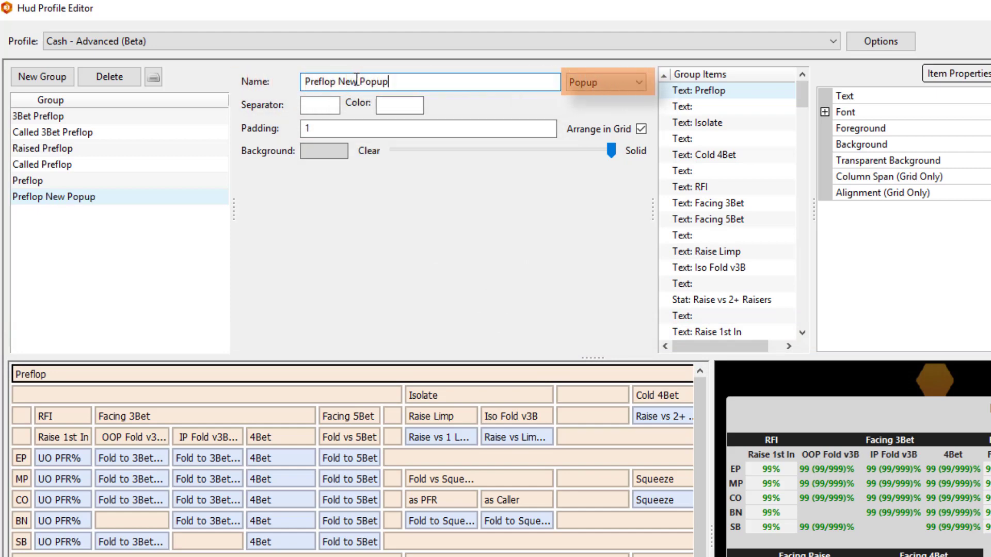
left_click(636, 84)
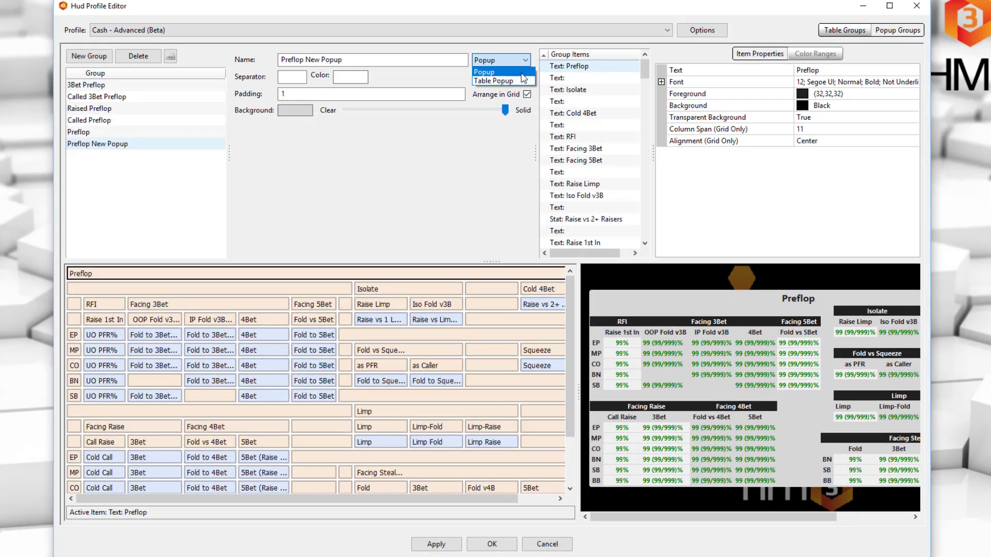
left_click(490, 71)
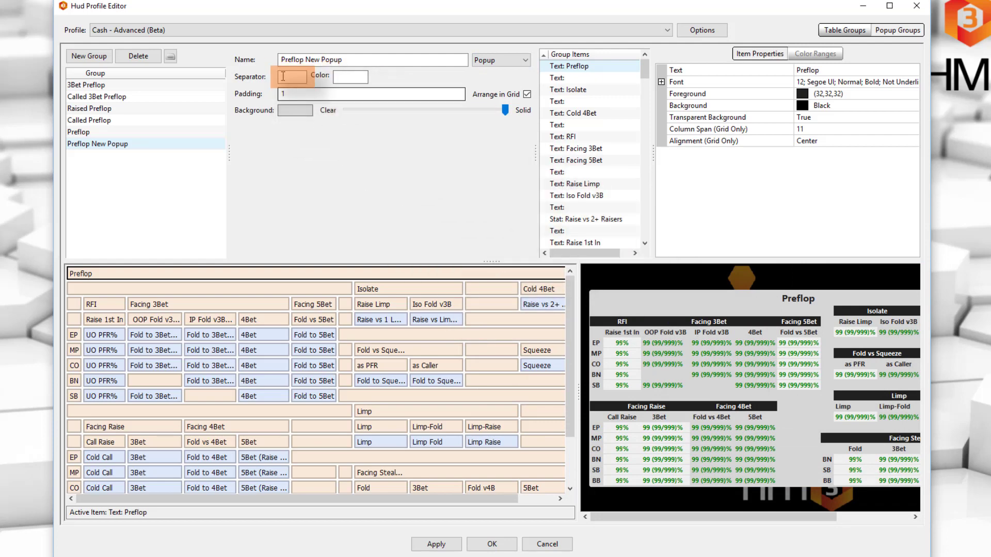
- Set '///' as the separator and colour it medium pink
type("///")
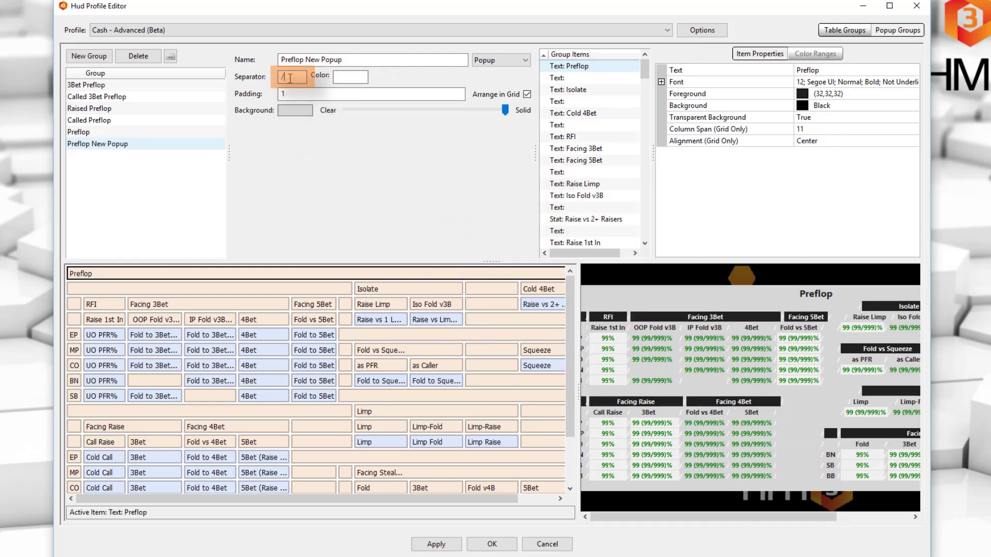
left_click(348, 78)
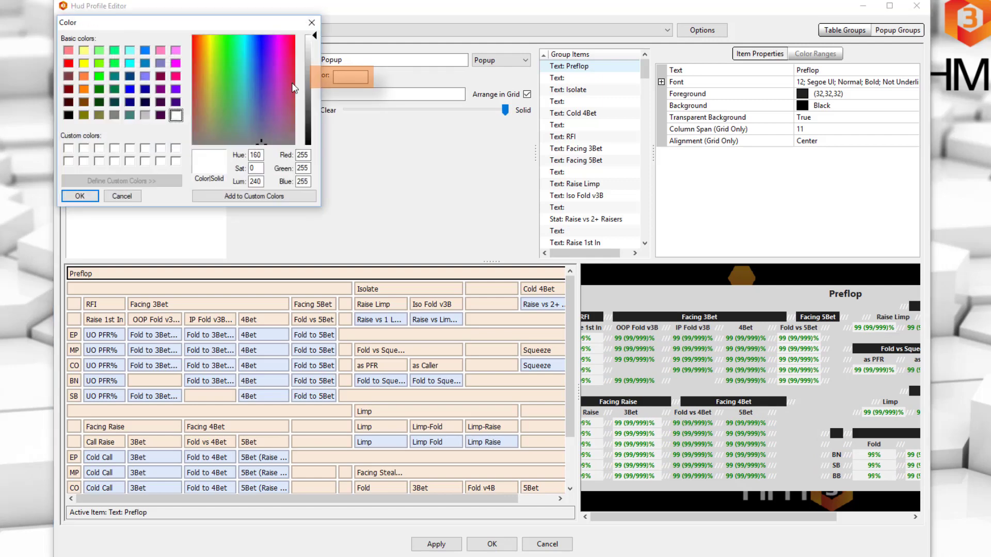
left_click(292, 71)
left_click(308, 63)
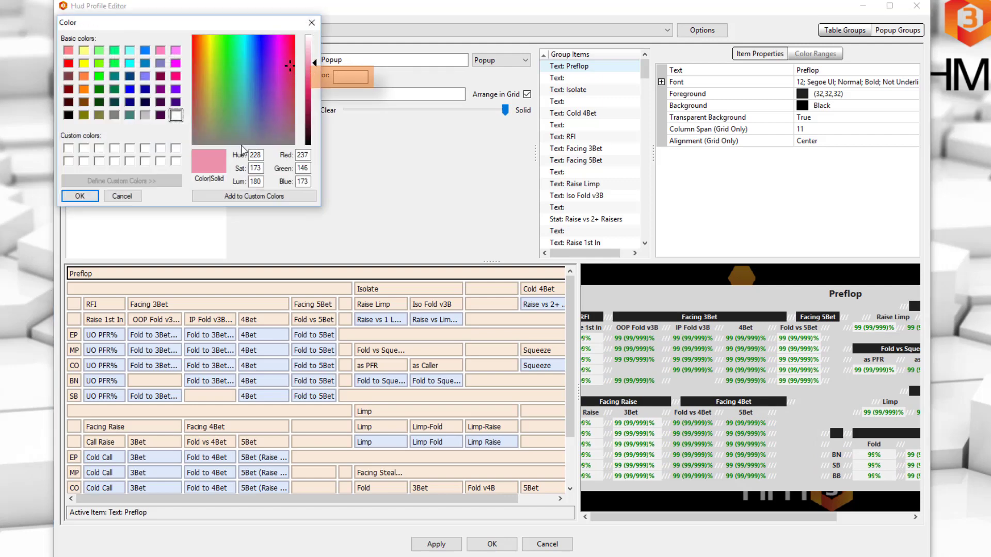
left_click(82, 196)
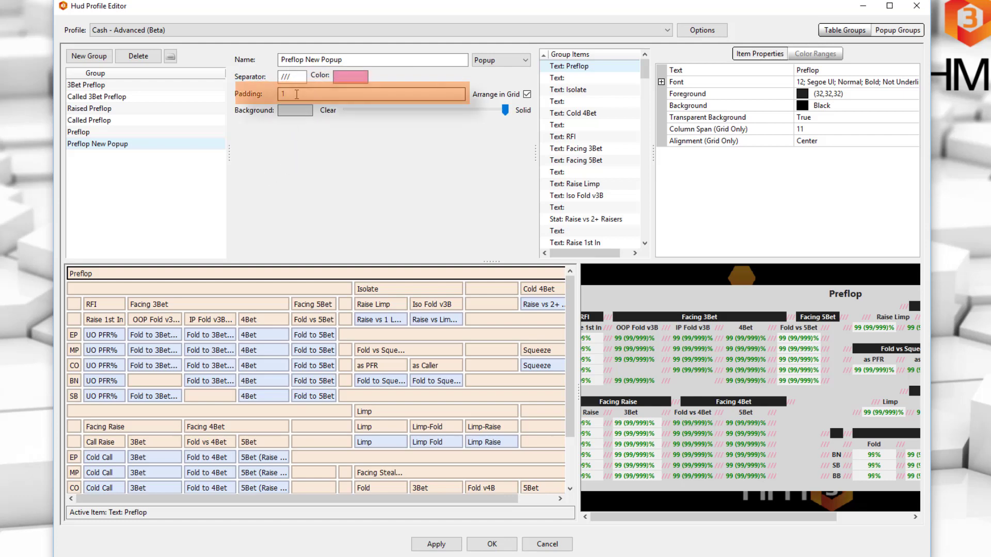
- Keep padding at 1 and slide the background toward Clear for partial transparency
left_click(296, 94)
type("0")
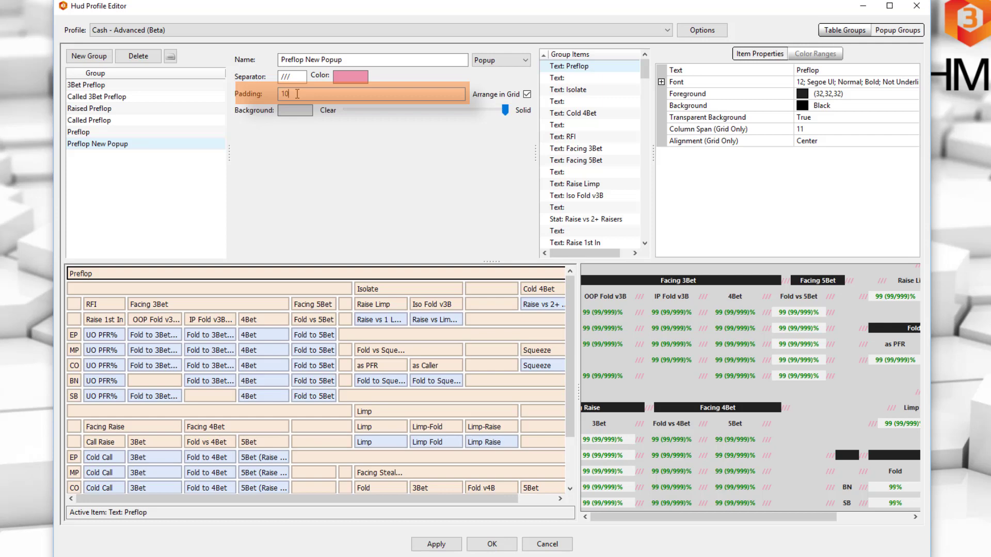
key("BackSpace")
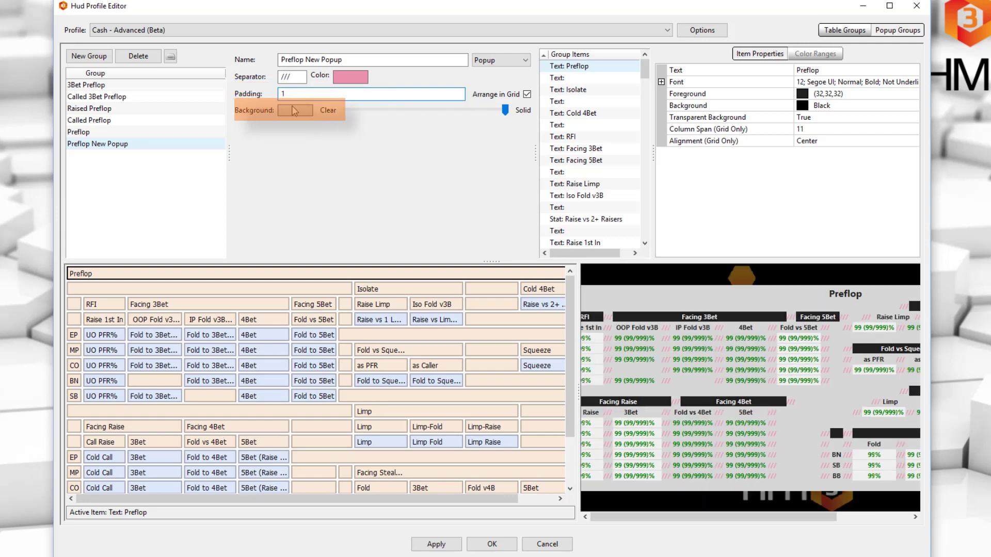
left_click(296, 112)
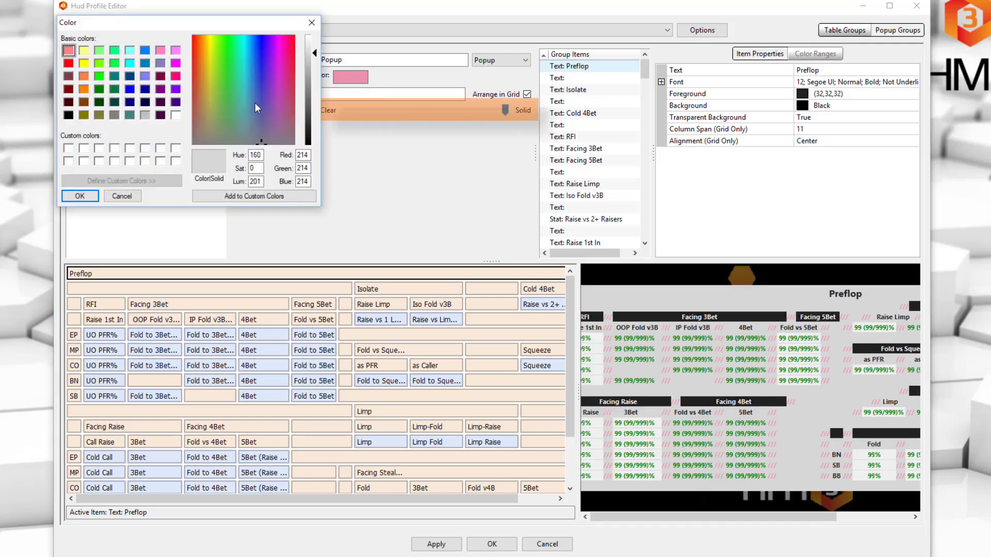
left_click(312, 22)
left_click_drag(502, 114, 375, 117)
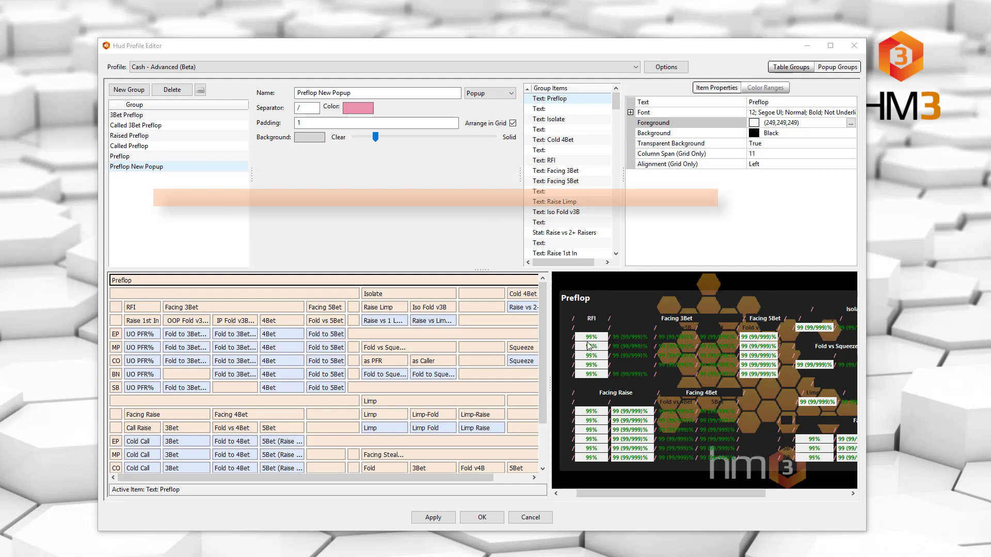
- Select all the UO PFR% stat cells and set their transparent background to True
left_click(151, 336)
left_click(142, 361, "shift")
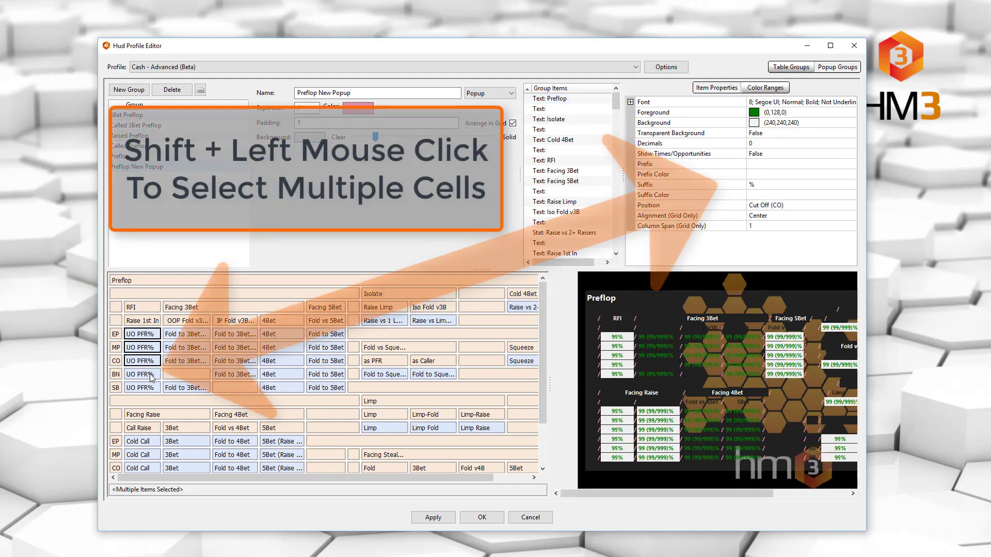
left_click(149, 388, "shift")
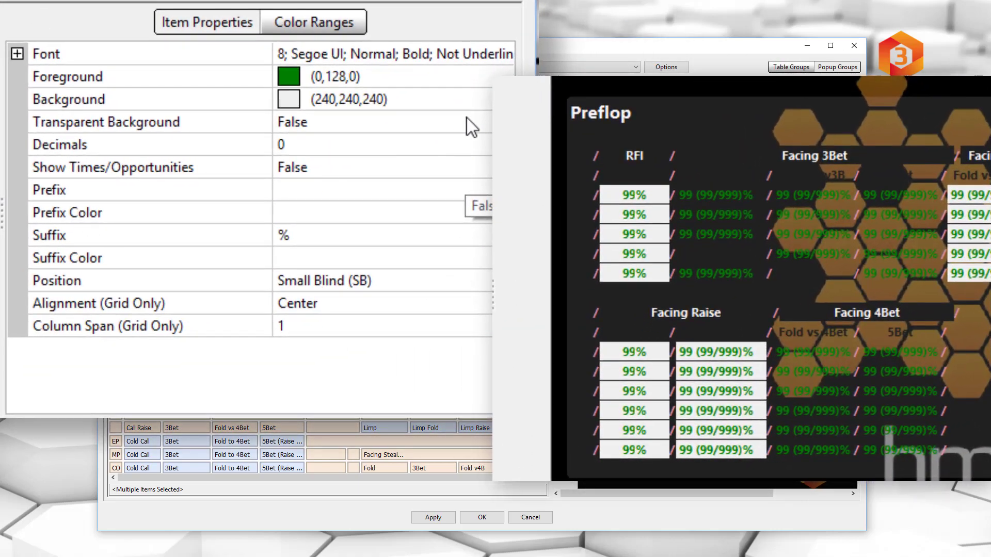
left_click(439, 122)
left_click(485, 122)
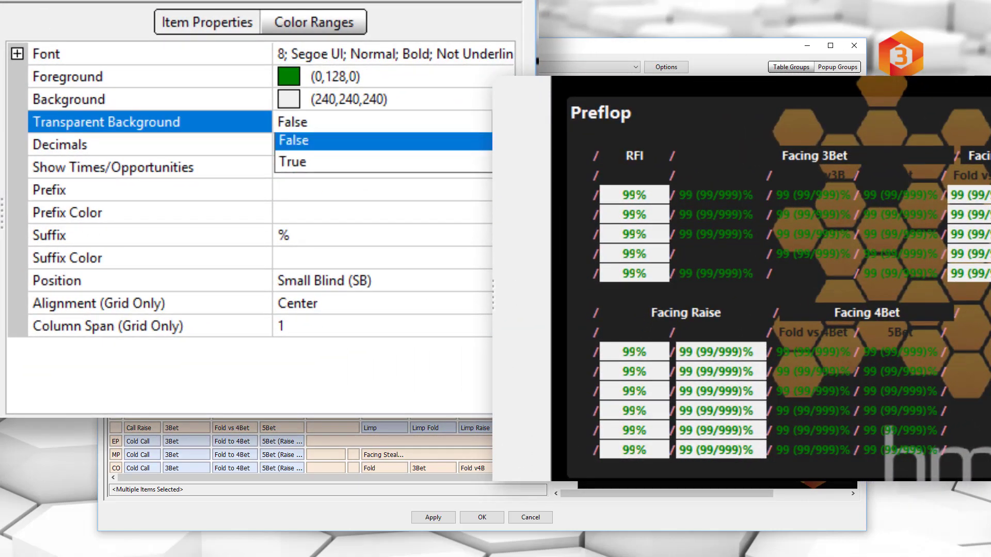
left_click(440, 158)
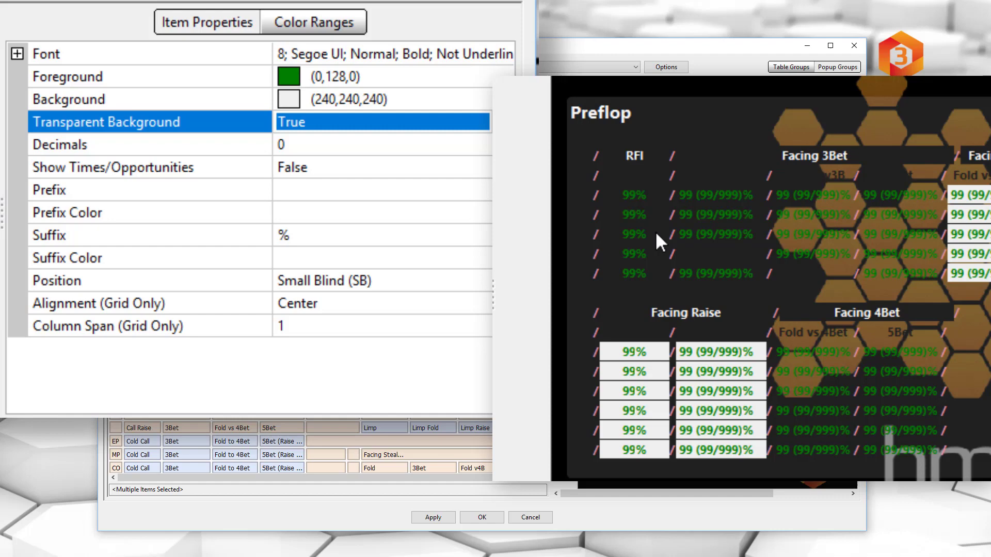
- Give the selected stats a 12-point Segoe UI Bold font in White
left_click(434, 51)
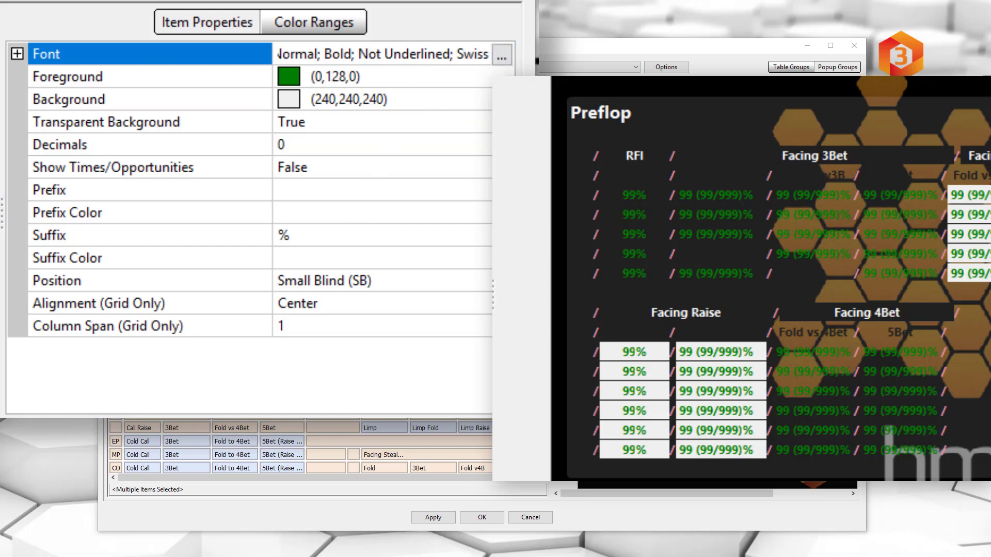
key("Return")
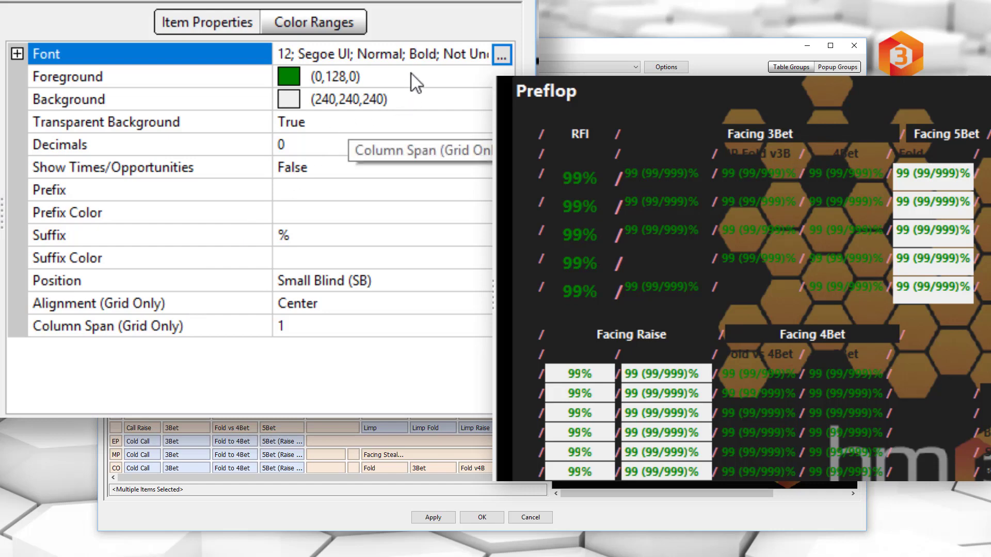
left_click(426, 79)
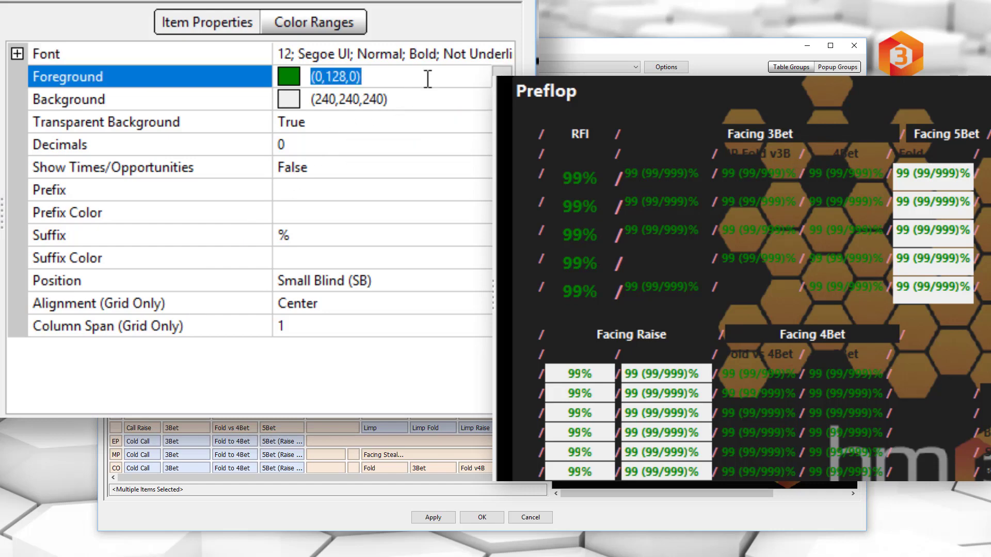
left_click(501, 75)
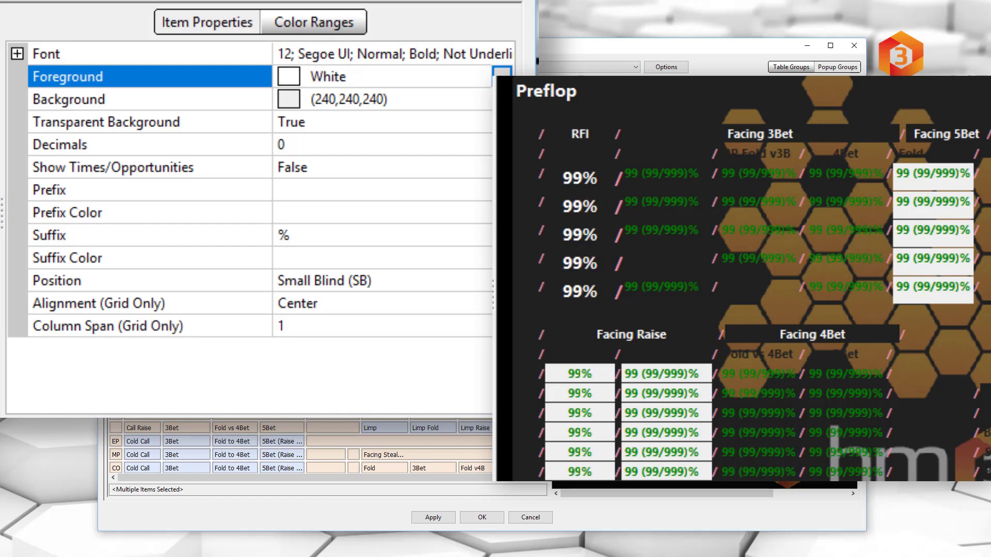
left_click(355, 145)
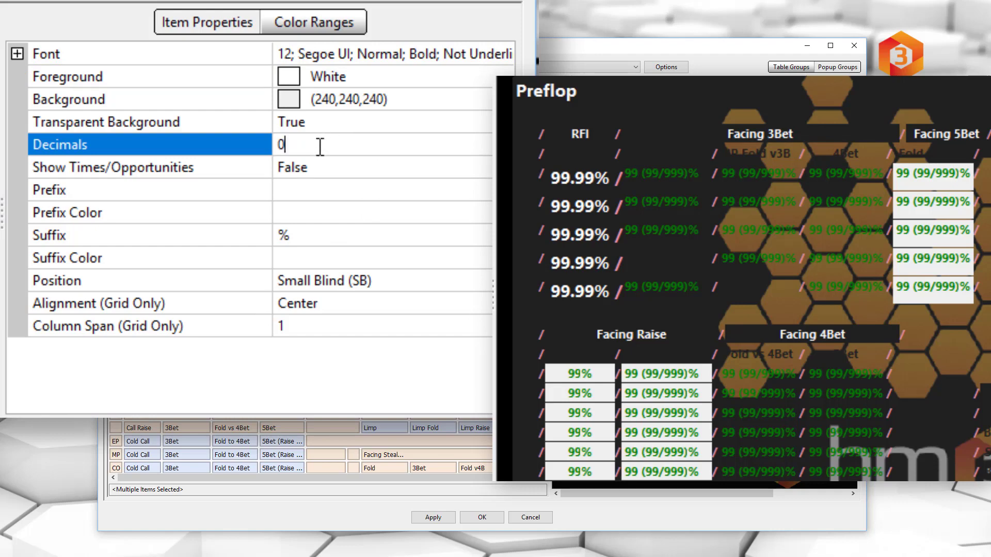
- Keep zero-decimal percentages, with times/opportunities left hidden after testing them
left_click(349, 161)
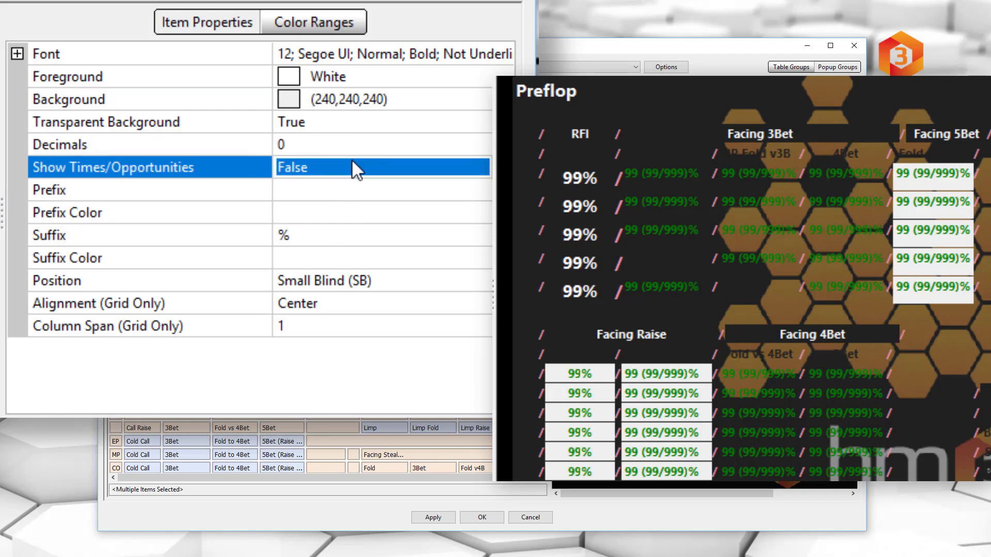
left_click(486, 168)
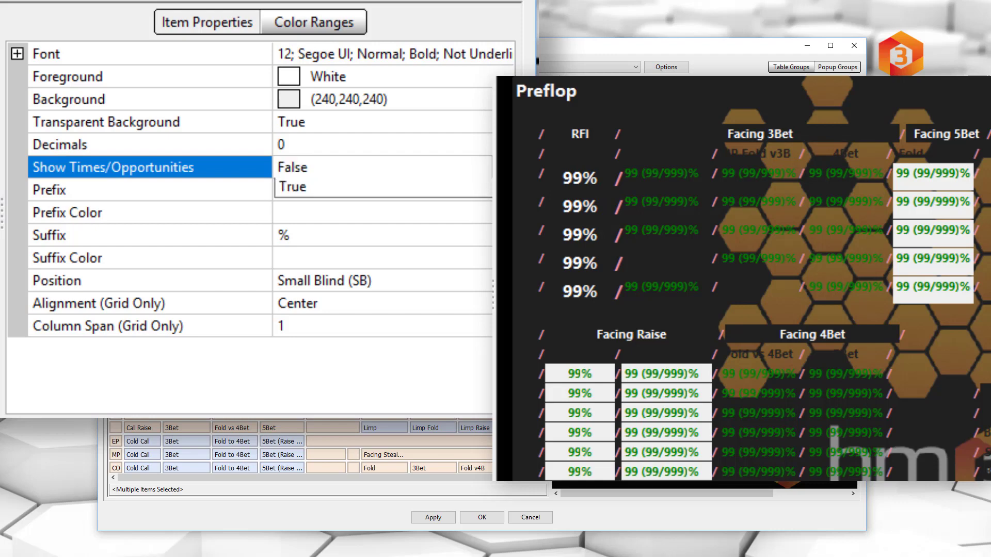
left_click(439, 219)
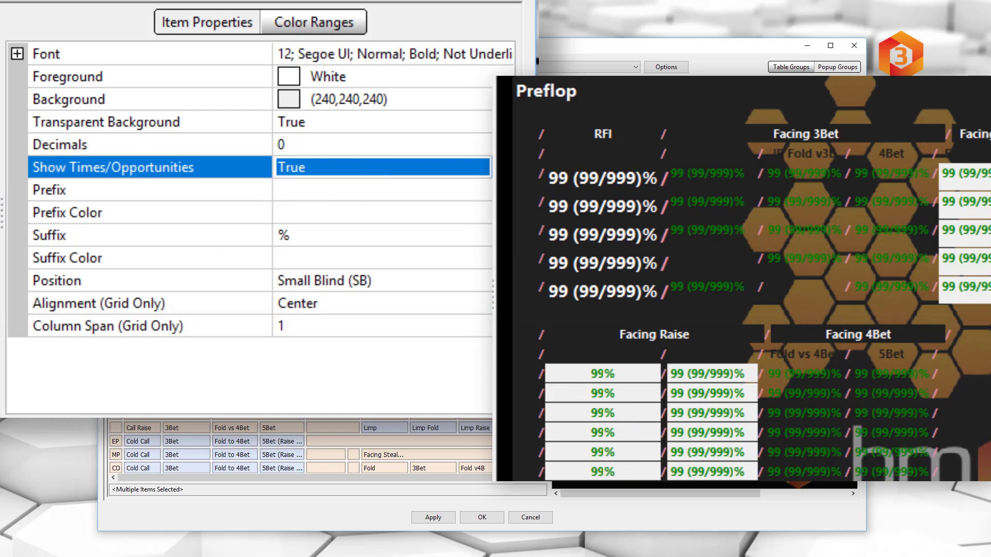
left_click(487, 167)
left_click(464, 190)
- Try a 'text' prefix on the stat, then remove it again
left_click(323, 192)
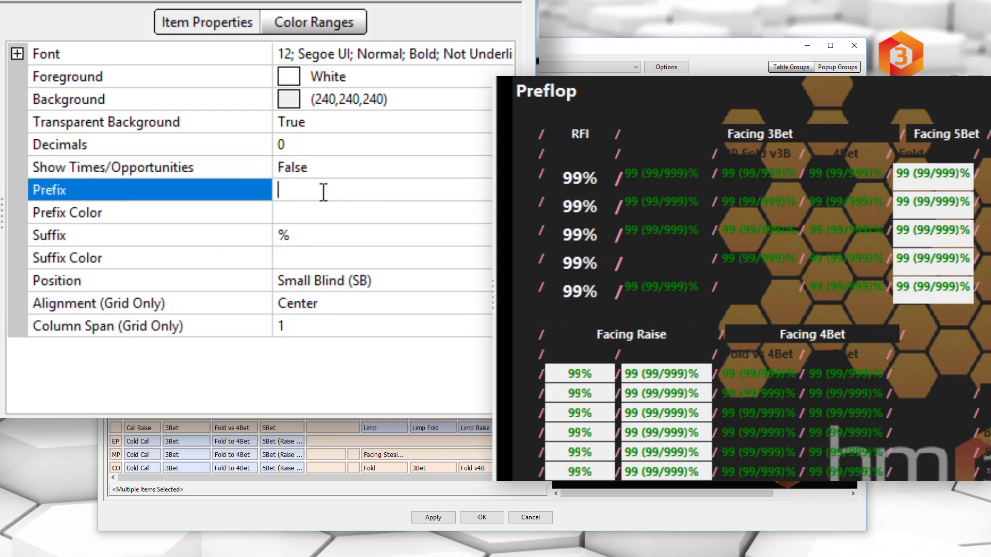
type("text")
left_click(324, 214)
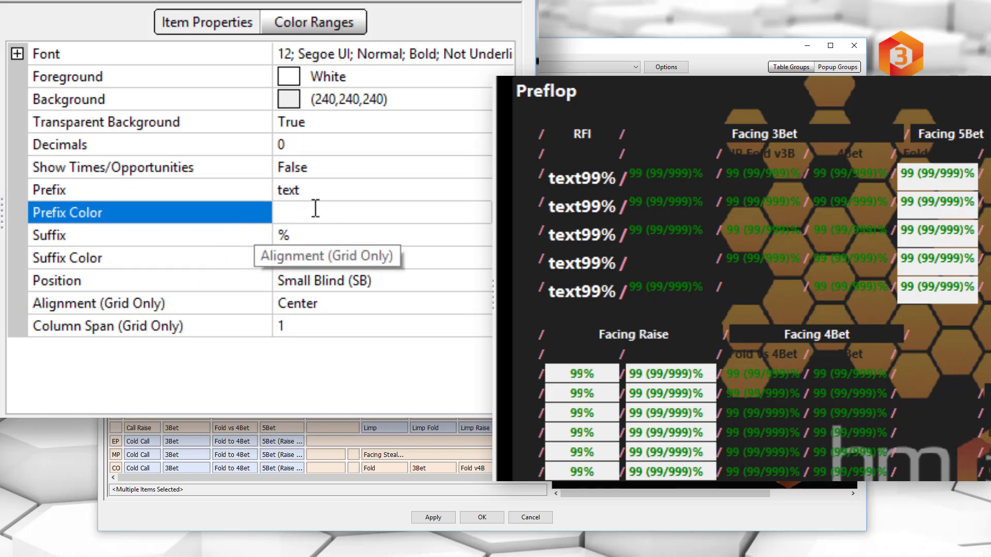
left_click(313, 191)
key("BackSpace")
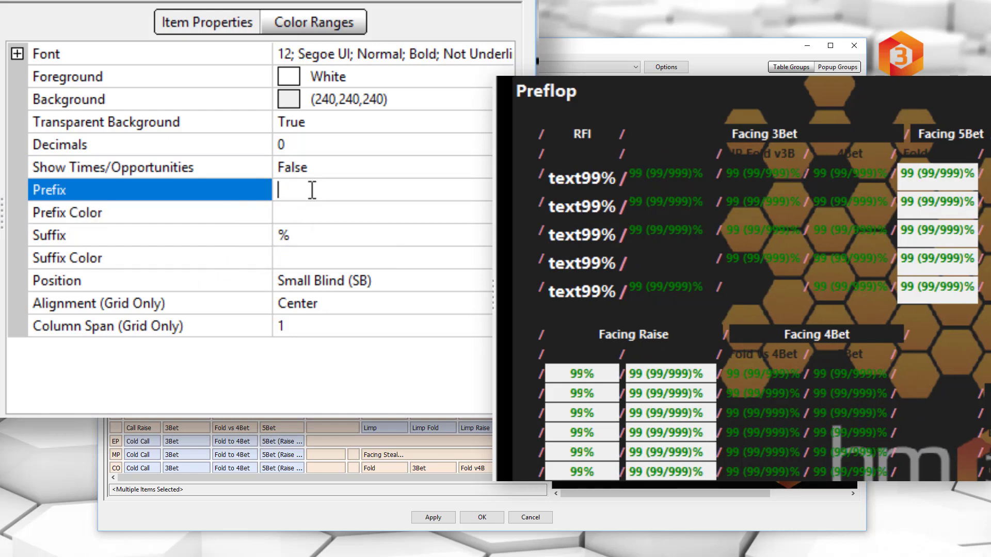
left_click(333, 259)
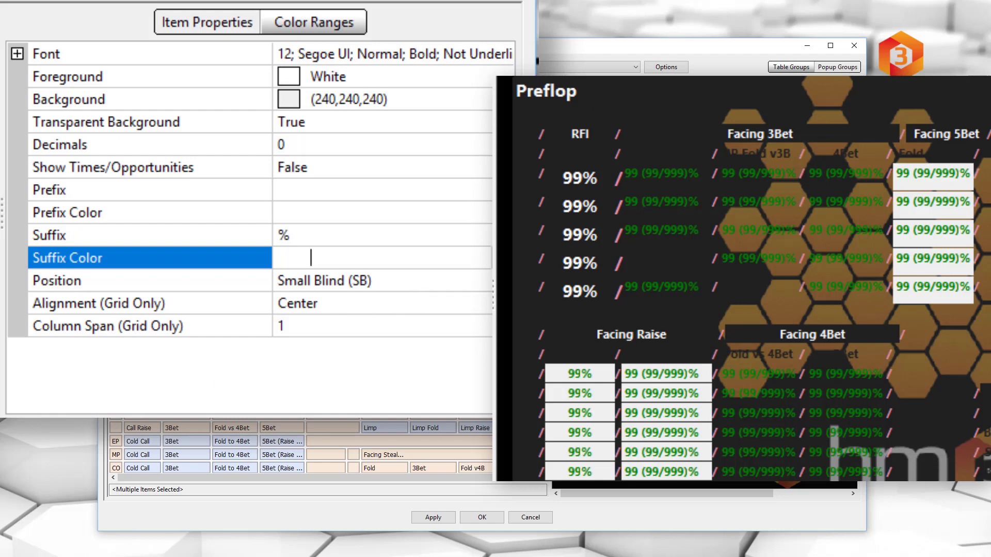
- Select the MP row's UO PFR% stat, keeping its position as Middle (MP)
left_click(579, 206)
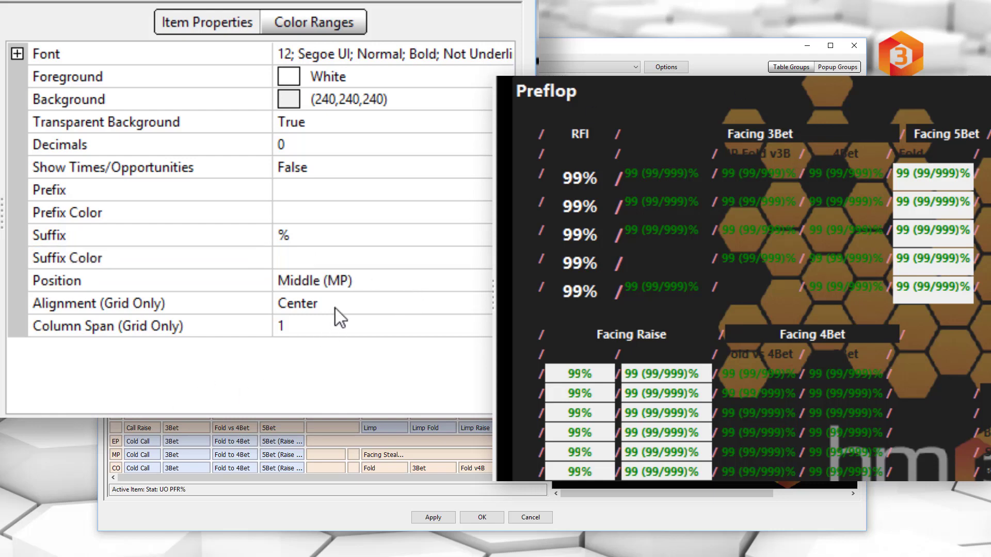
left_click(345, 283)
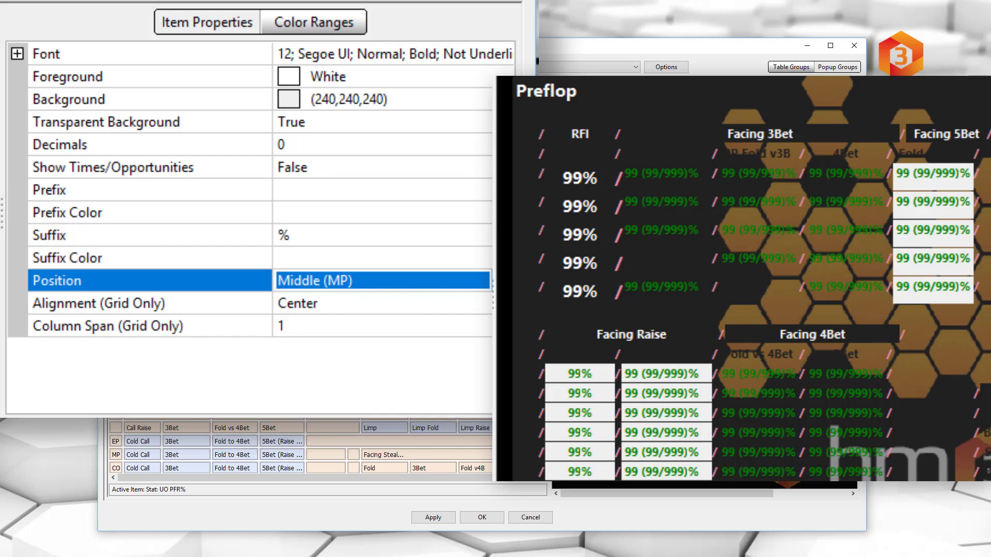
left_click(345, 281)
scroll(457, 347, "up", 1)
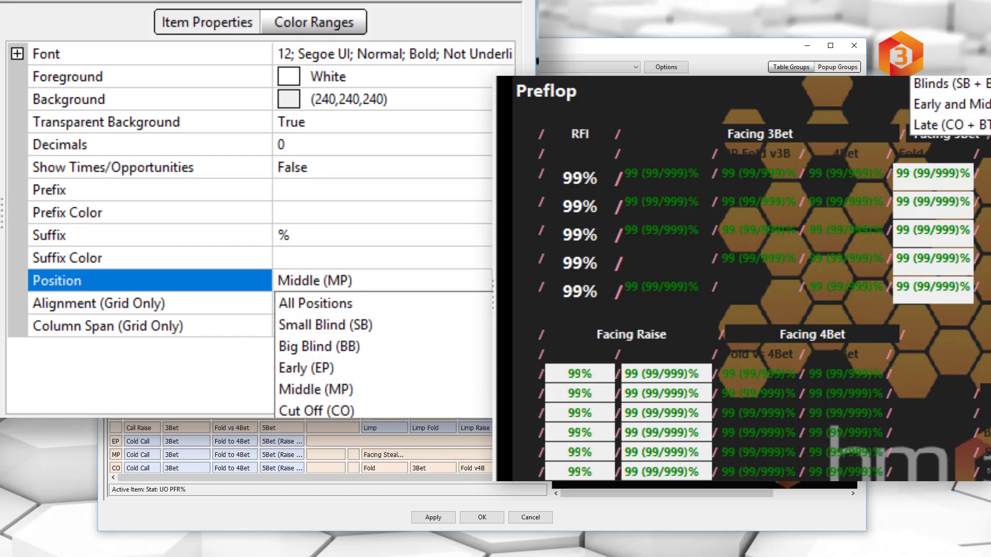
left_click(444, 385)
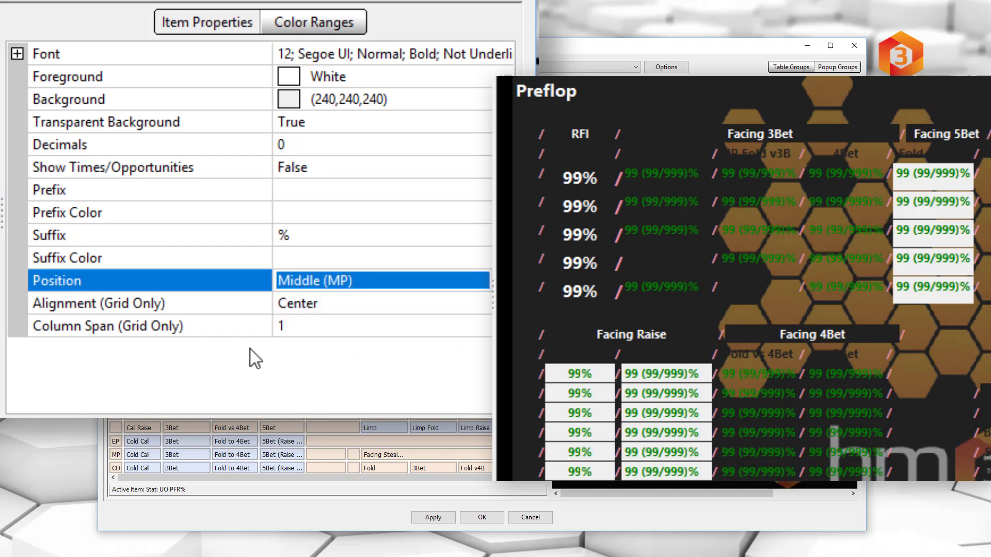
- Center that stat in its cell and set its column span to 2
left_click(352, 304)
left_click(354, 306)
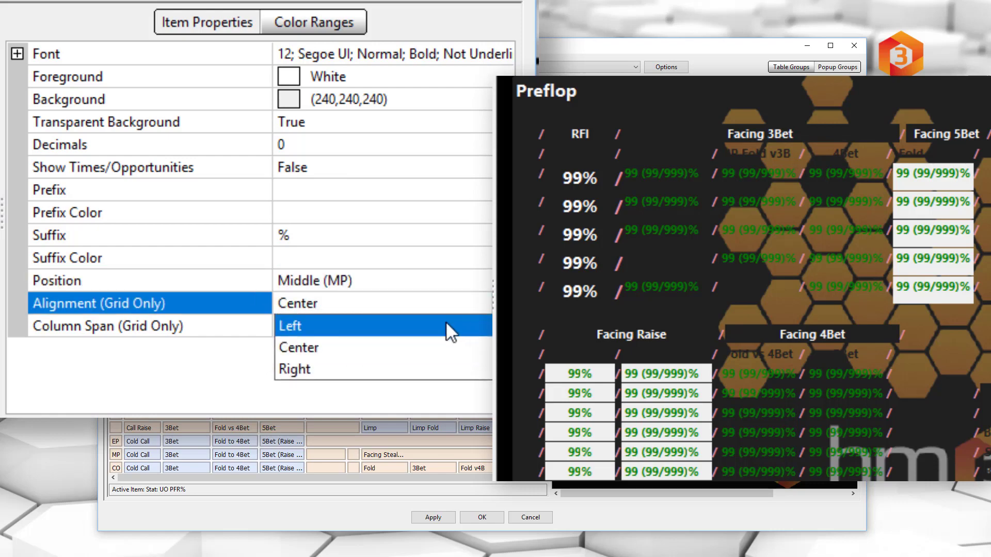
left_click(426, 334)
left_click(465, 304)
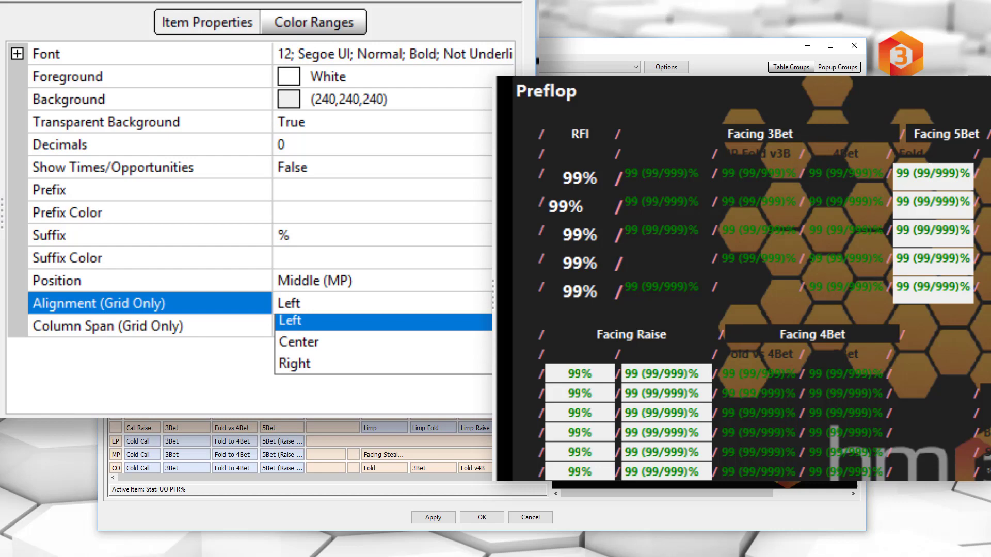
left_click(470, 371)
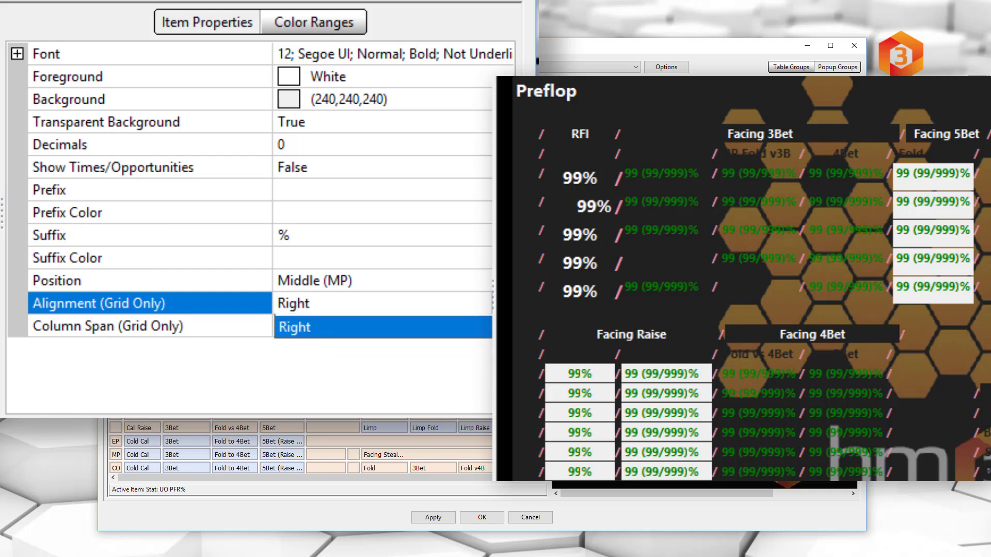
left_click(464, 305)
left_click(459, 347)
left_click(336, 326)
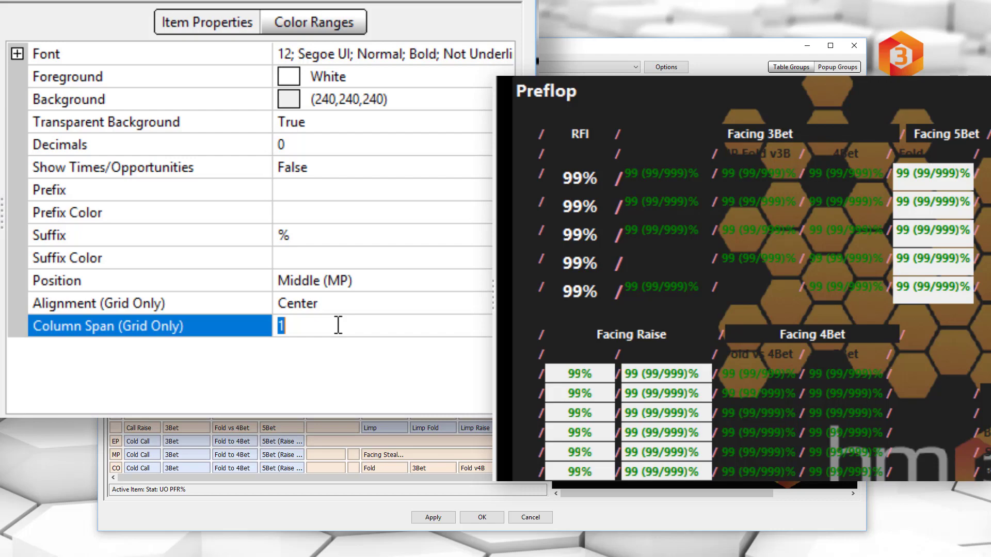
type("2")
left_click(349, 302)
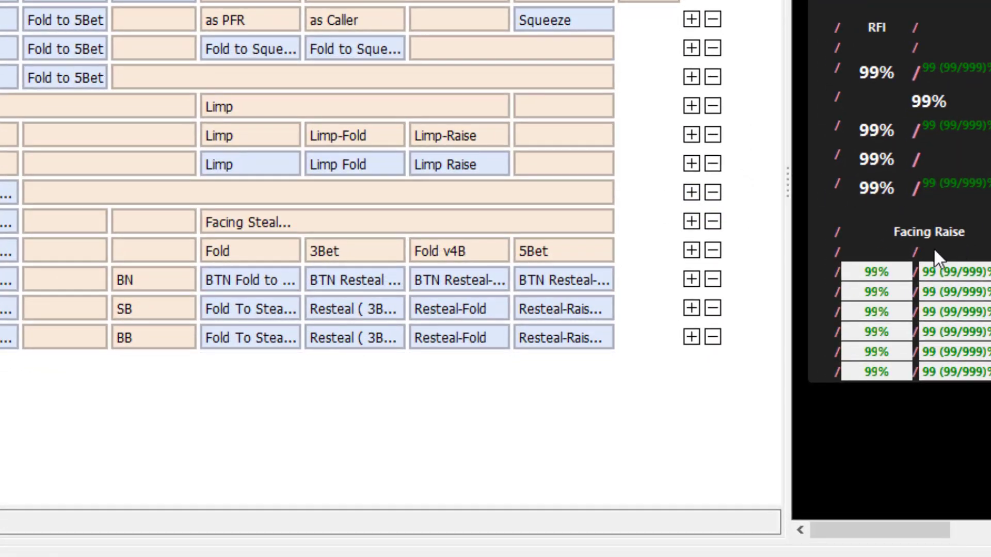
- Add a new line holding the Flop Bet - 3Bet Pot statistic
left_click(691, 339)
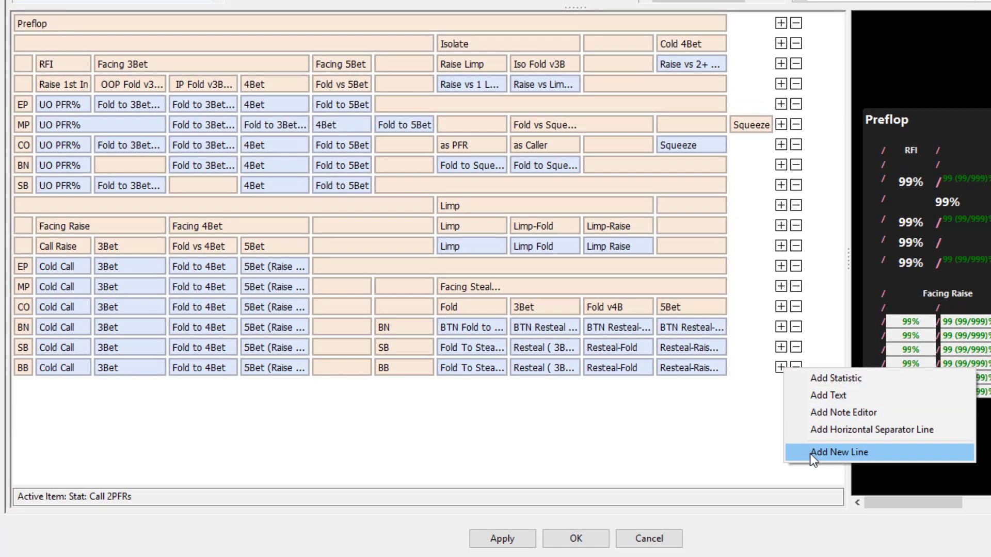
left_click(809, 454)
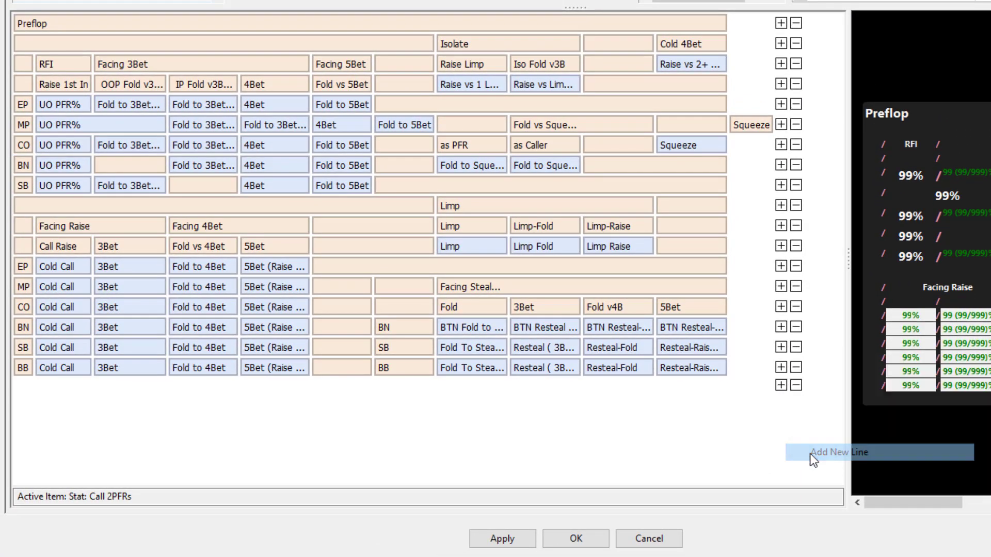
left_click(781, 389)
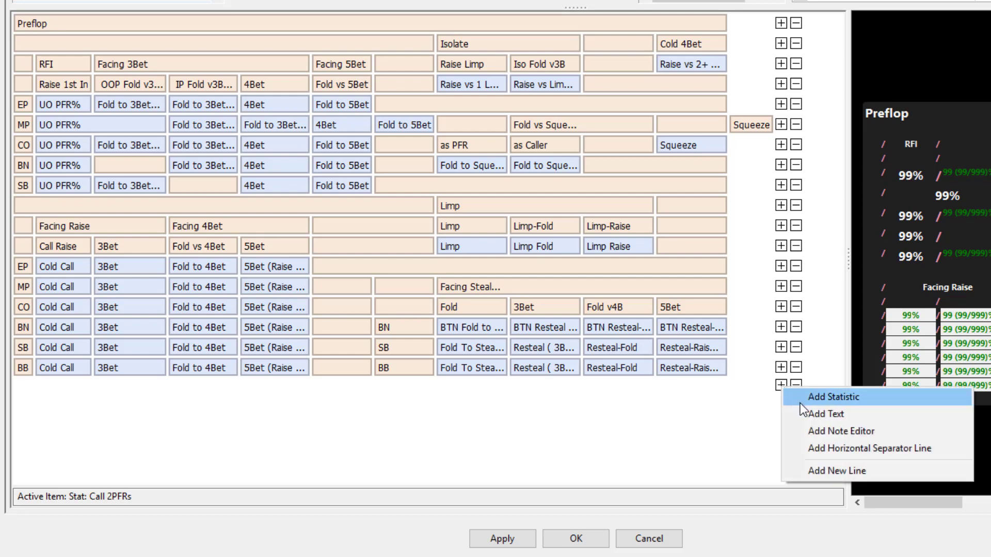
left_click(803, 398)
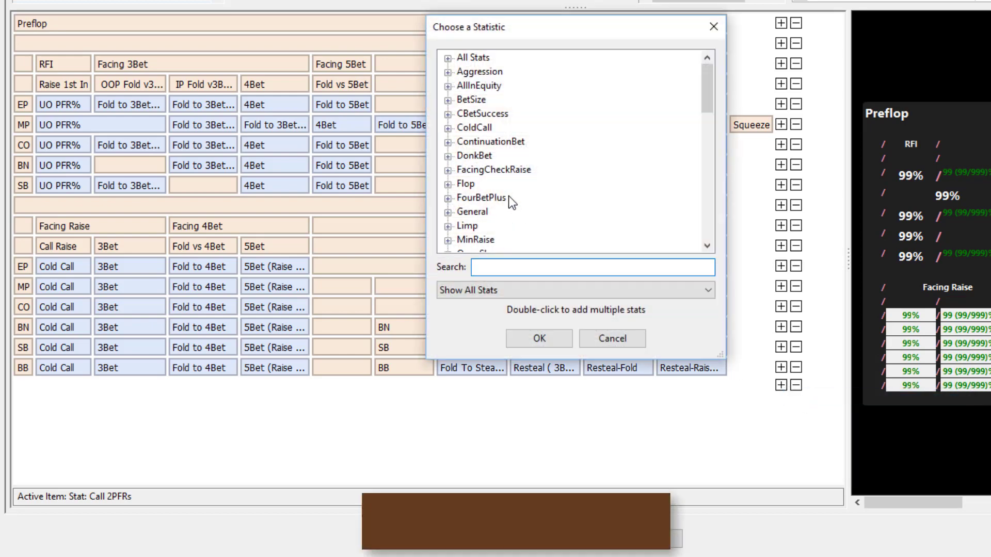
double_click(454, 185)
left_click(497, 198)
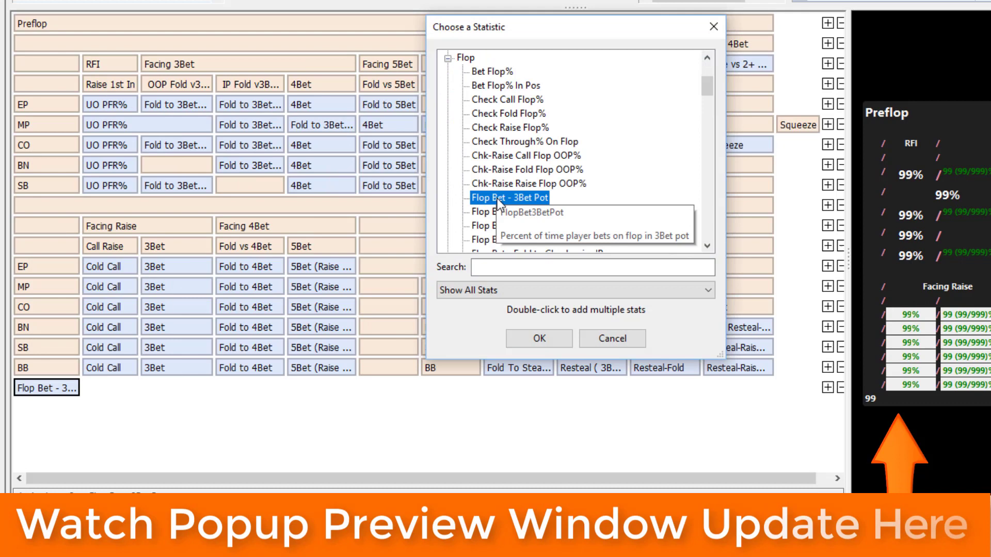
left_click(550, 340)
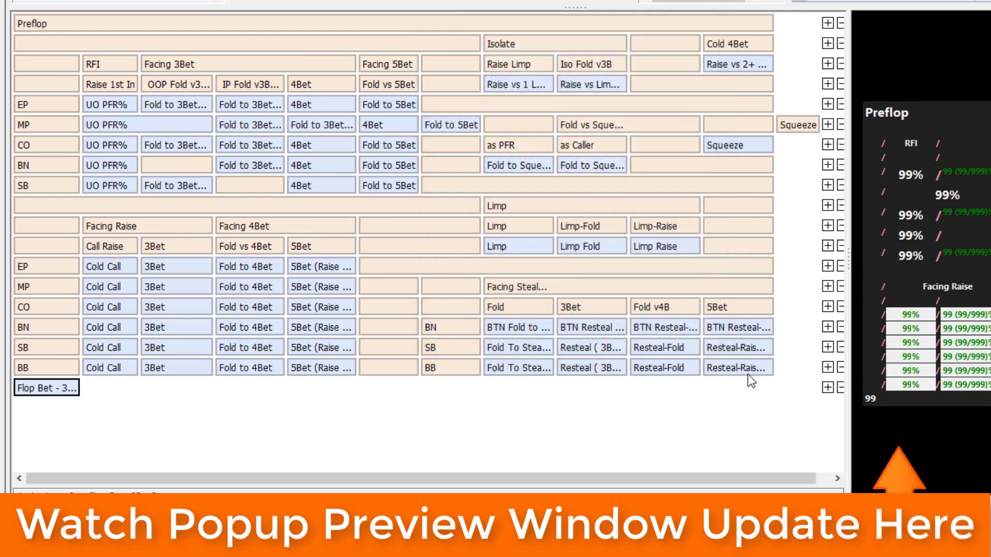
- Add an 'I am text' text item to the new line
left_click(827, 387)
left_click(841, 411)
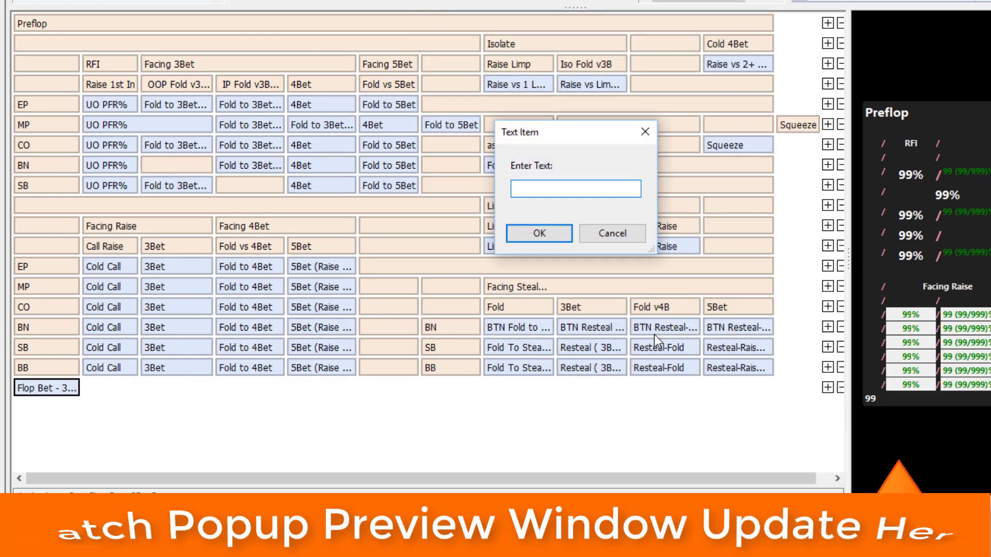
type("I am tex")
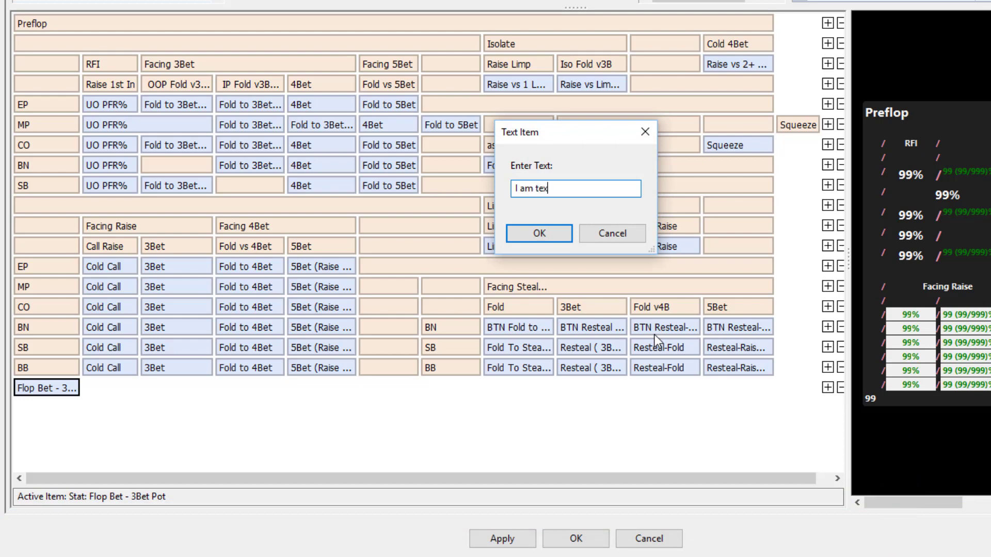
type("t")
left_click(529, 229)
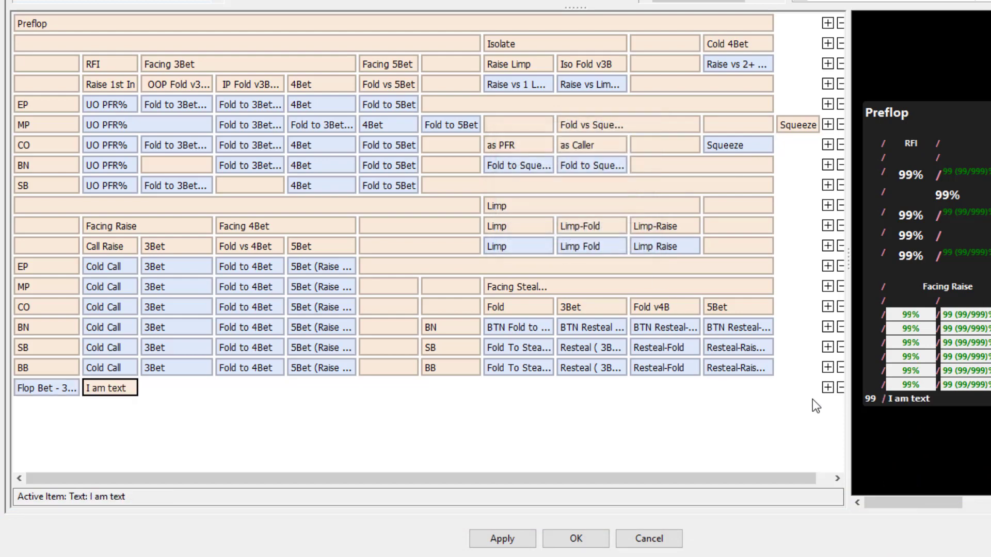
- Add a notes editor after 'I am text' and a horizontal separator line
left_click(828, 389)
left_click(860, 430)
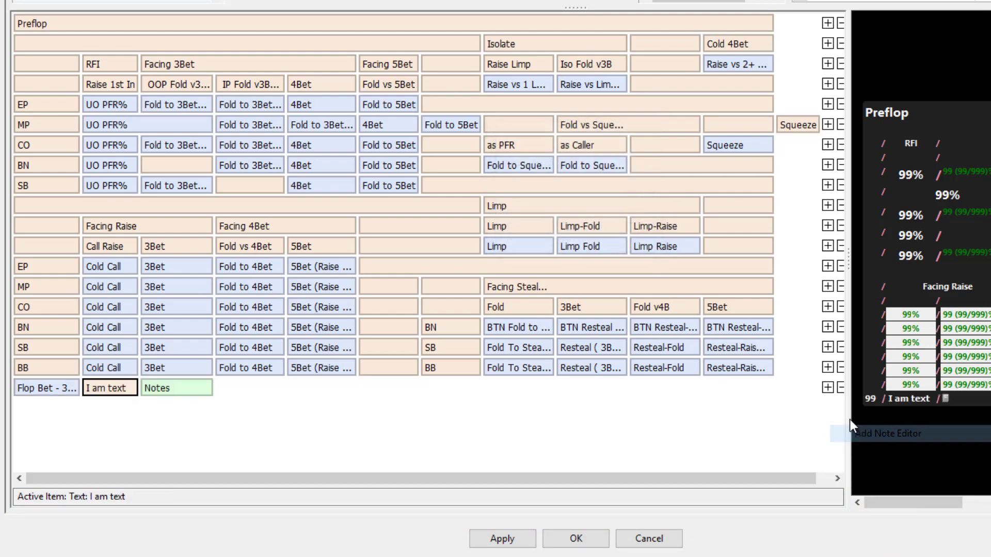
left_click(831, 389)
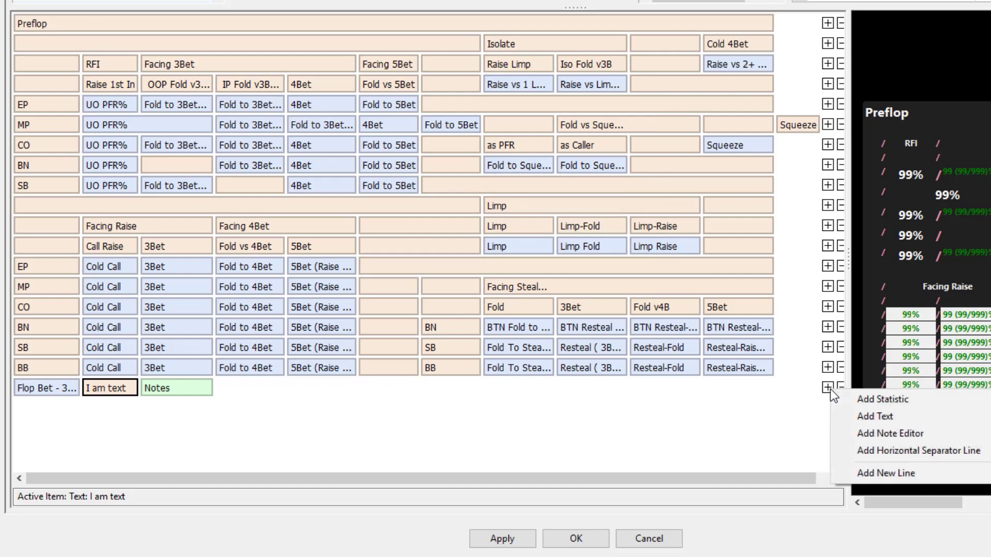
left_click(868, 449)
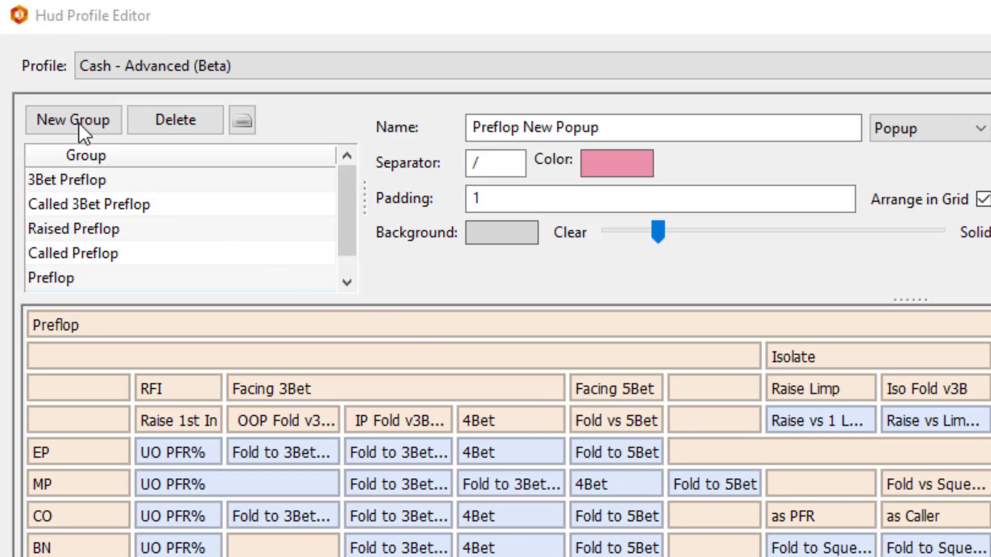
- Create a new popup group and name it My New Popup
left_click(82, 116)
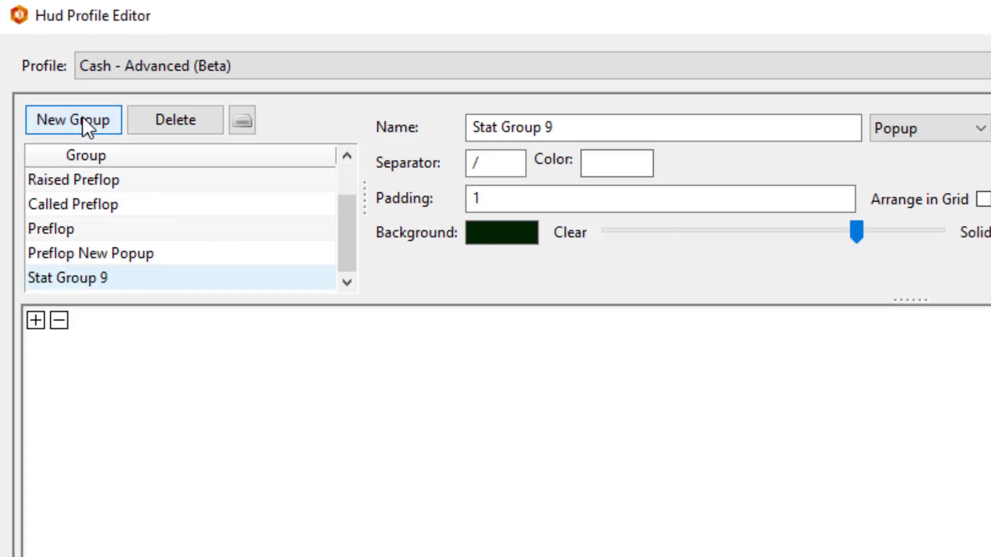
left_click_drag(582, 133, 383, 126)
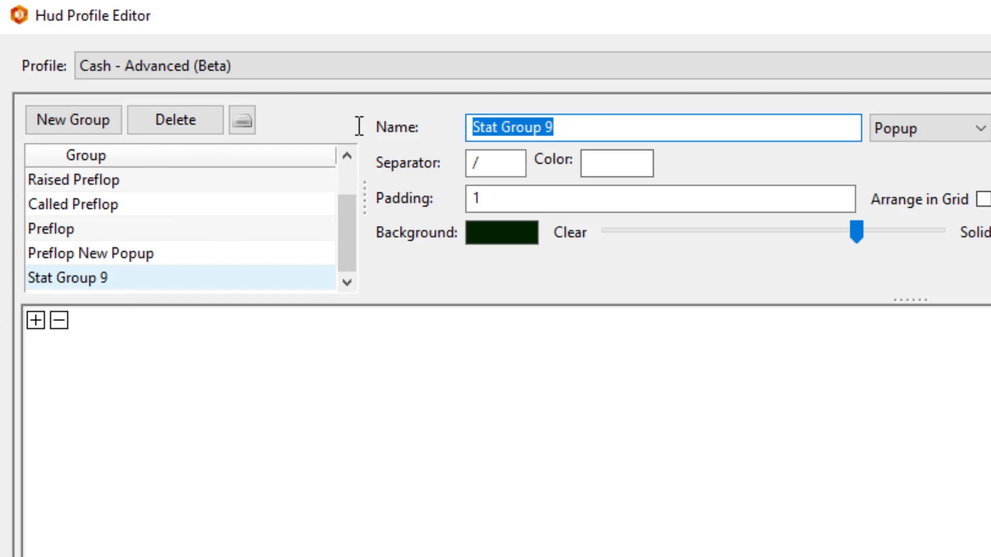
type("My New Popup")
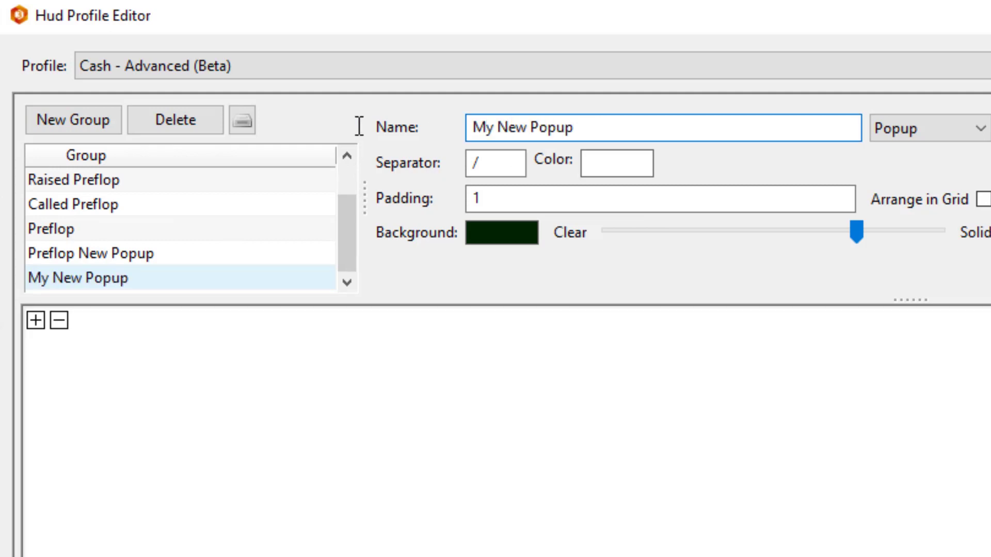
- Add the Player (Short) and Total Hands stats to the first row
left_click(35, 320)
left_click(95, 339)
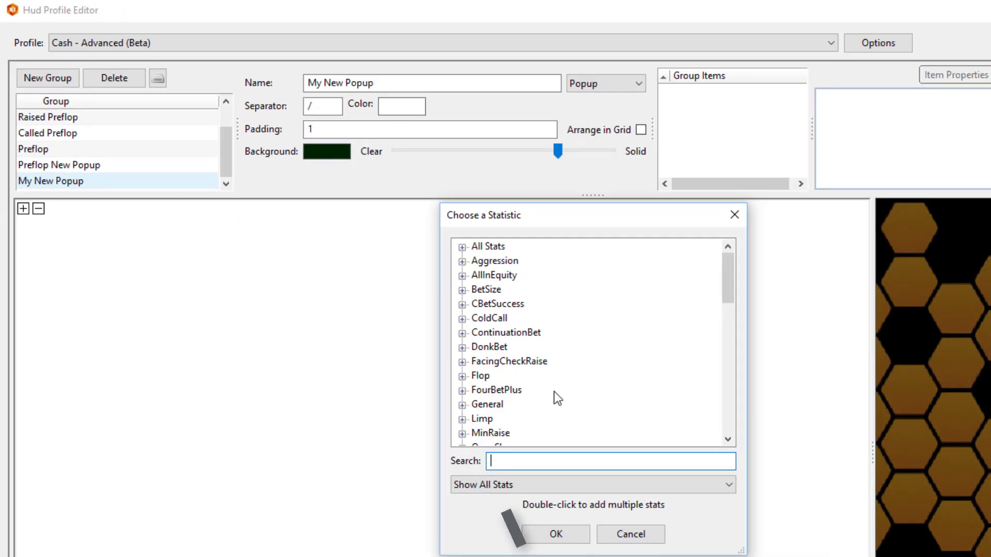
type("player")
double_click(511, 274)
left_click_drag(516, 461, 475, 469)
type("hands")
double_click(511, 332)
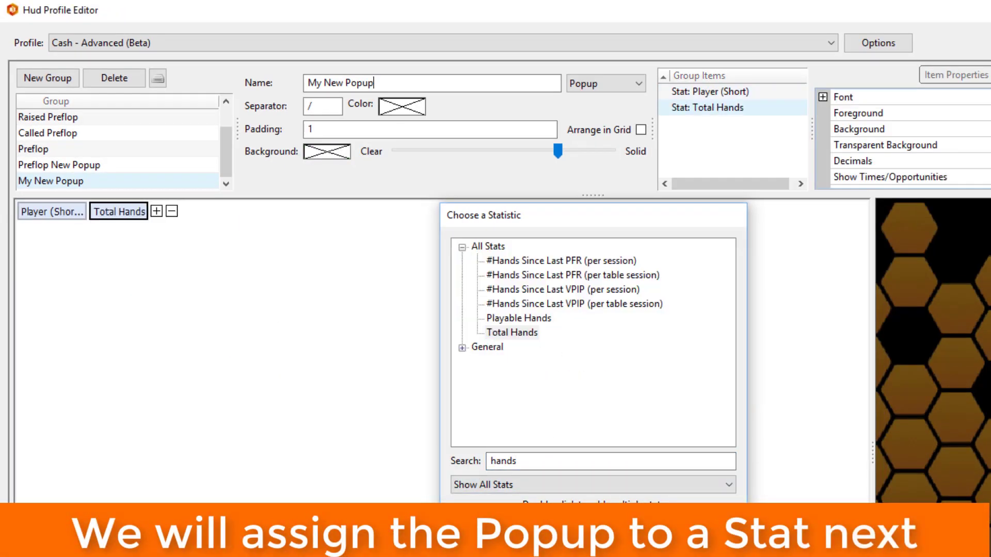
- Add a notes editor and move it to the front of the first row
left_click(156, 211)
left_click(186, 258)
left_click_drag(170, 211, 23, 211)
- Start a second line with the VPIP, PFR and 3Bet stats
left_click(191, 211)
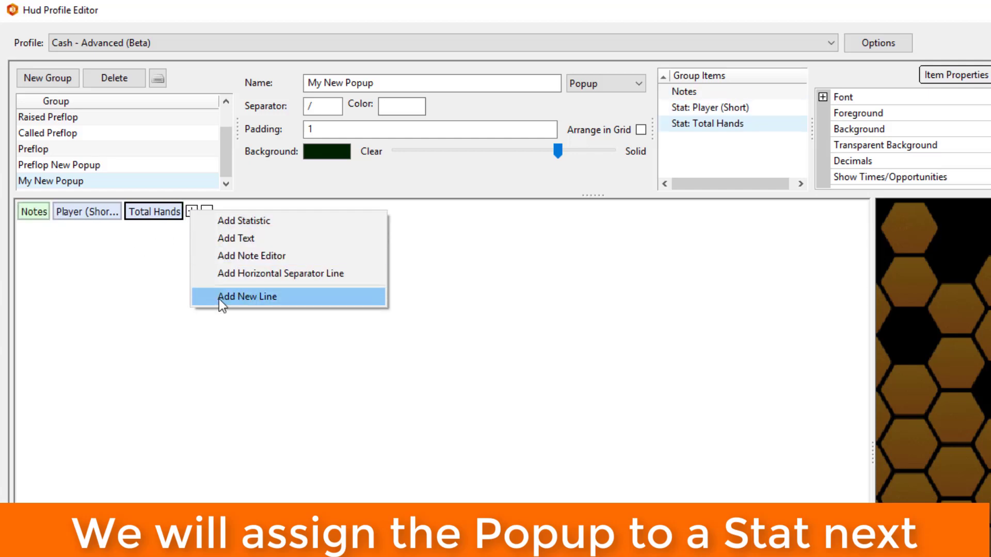
left_click(218, 298)
left_click(191, 228)
left_click(200, 241)
type("vpip")
double_click(496, 261)
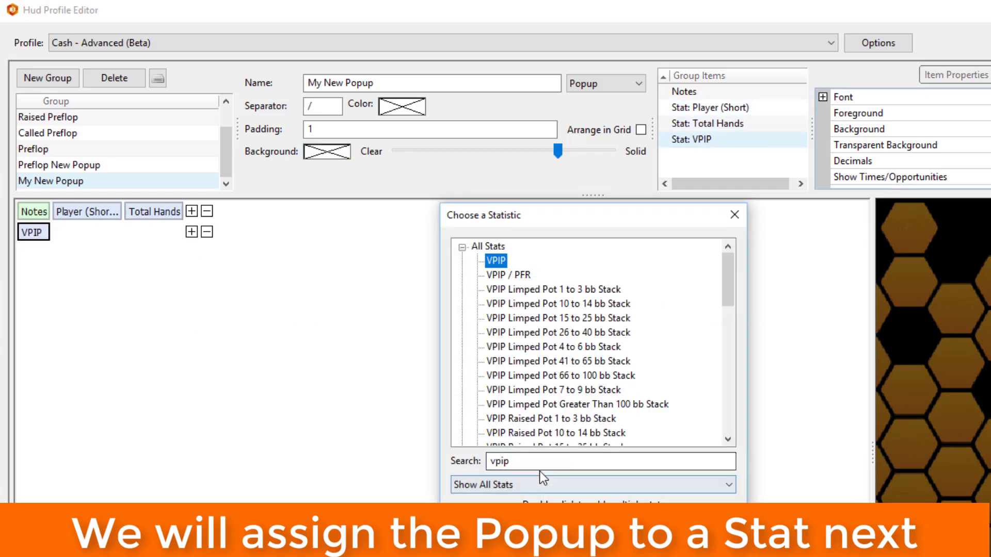
type("p")
left_click_drag(537, 472, 460, 471)
type("fr")
double_click(496, 260)
type("3bet")
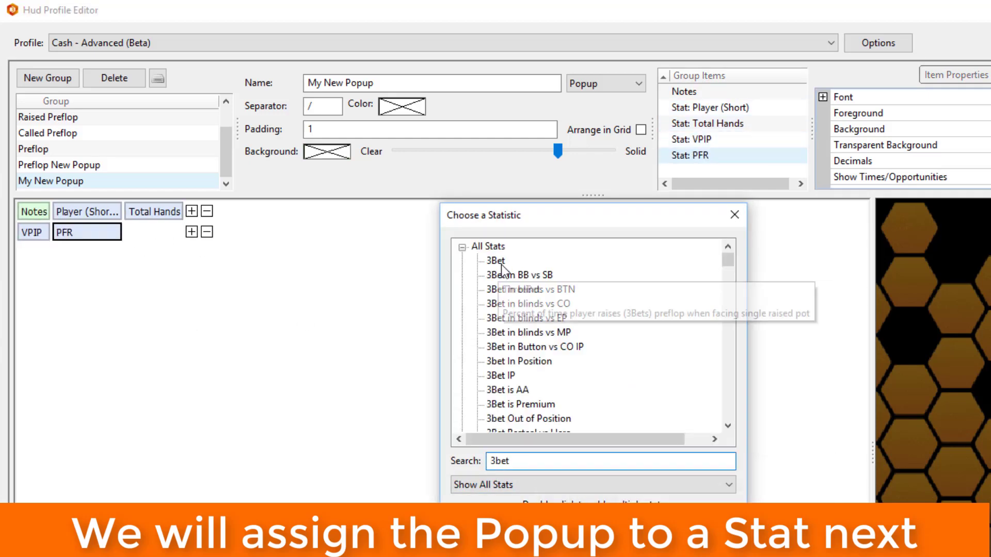
double_click(496, 260)
left_click(735, 215)
- Adjust the font of Player (Short) and set Total Hands to size 12
left_click(86, 211)
left_click(843, 97)
left_click(985, 97)
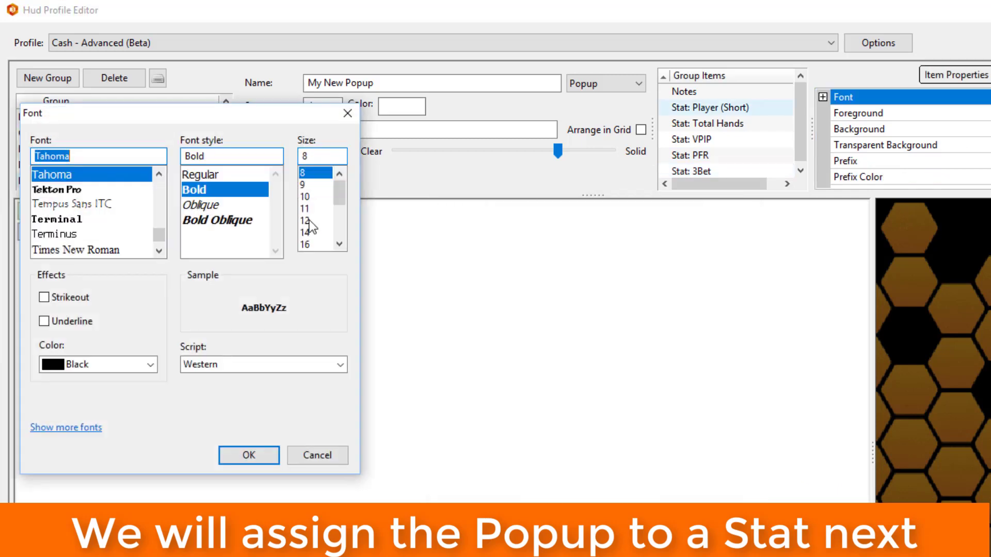
left_click(309, 447)
left_click(733, 124)
left_click(843, 97)
left_click(985, 97)
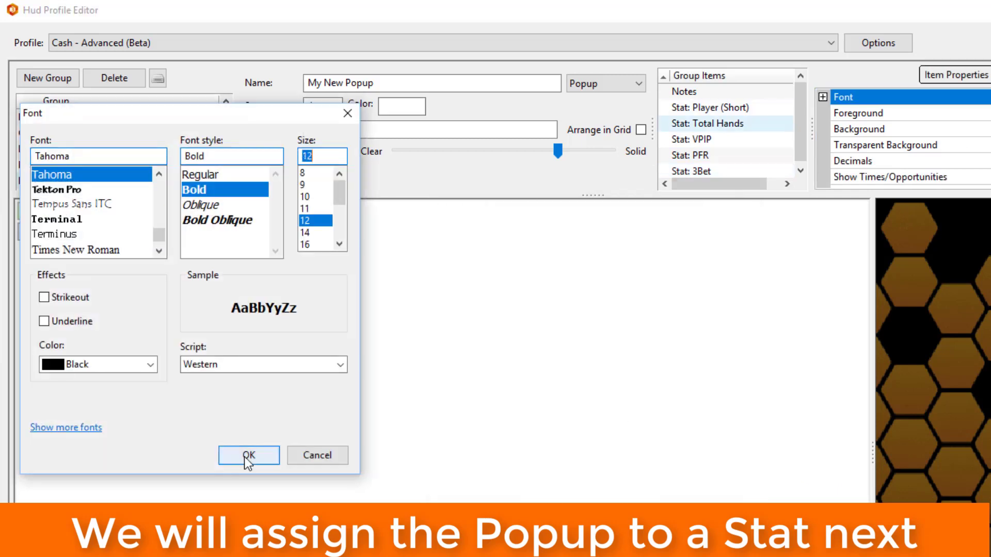
left_click(250, 458)
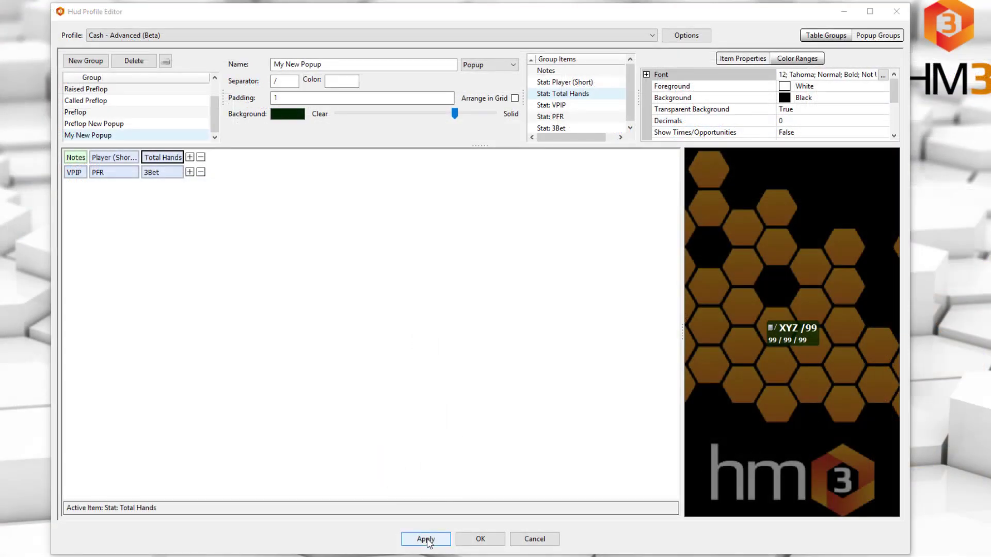
- Add My New Popup to the Main Panel table group's assigned popups
left_click(826, 36)
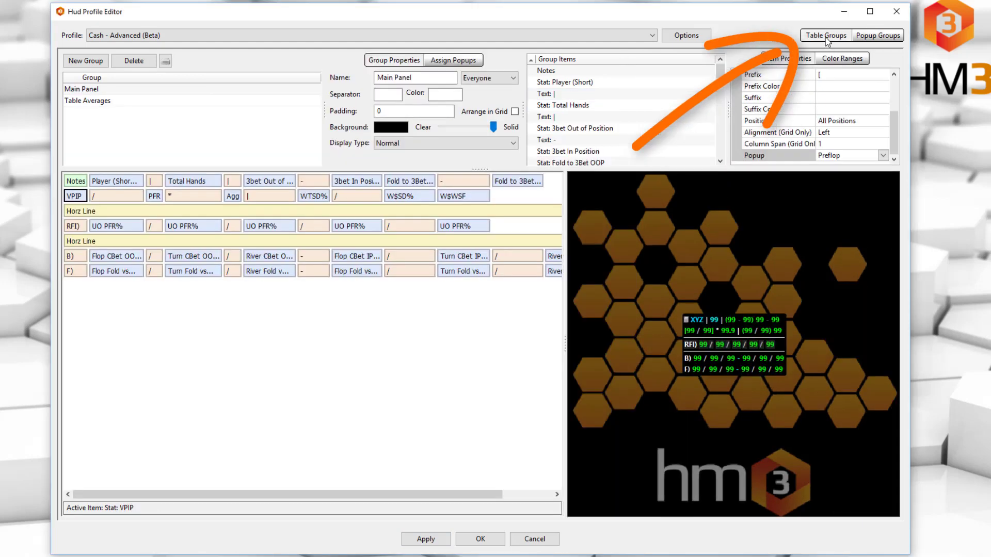
left_click(448, 61)
left_click(501, 80)
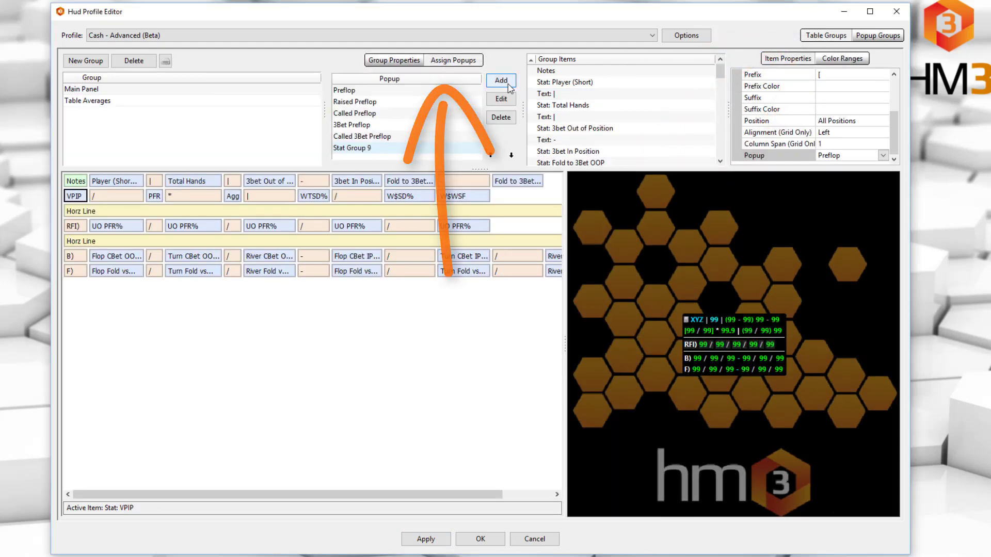
left_click(501, 277)
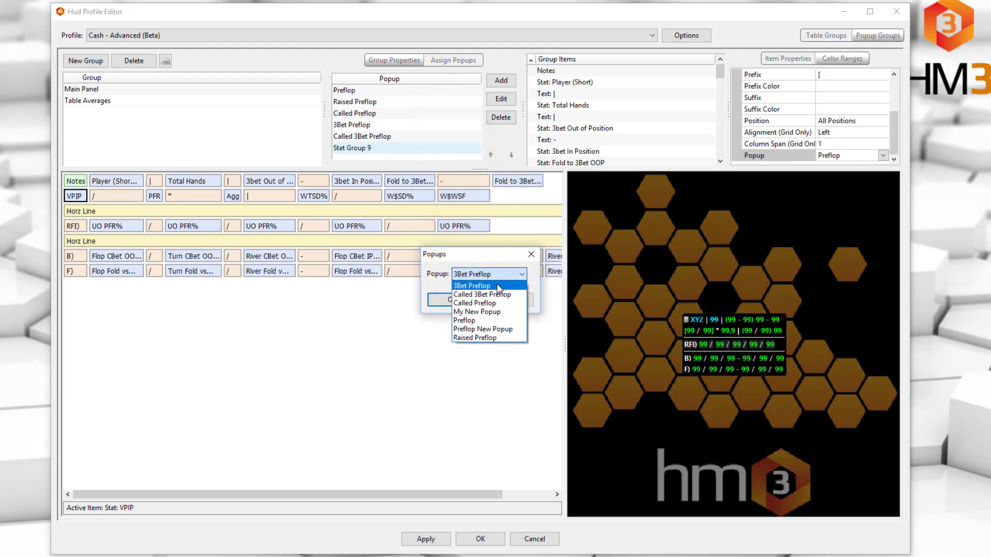
left_click(493, 313)
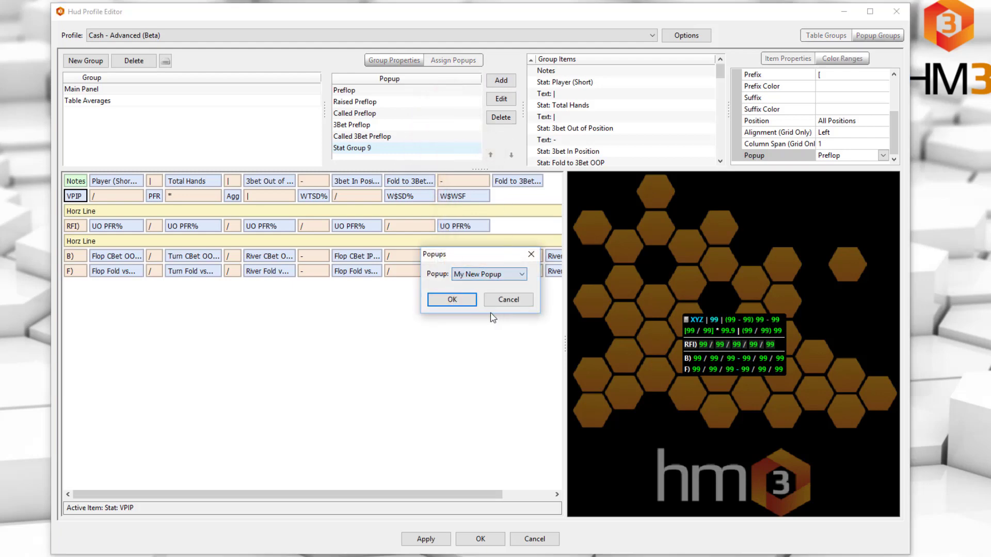
left_click(452, 300)
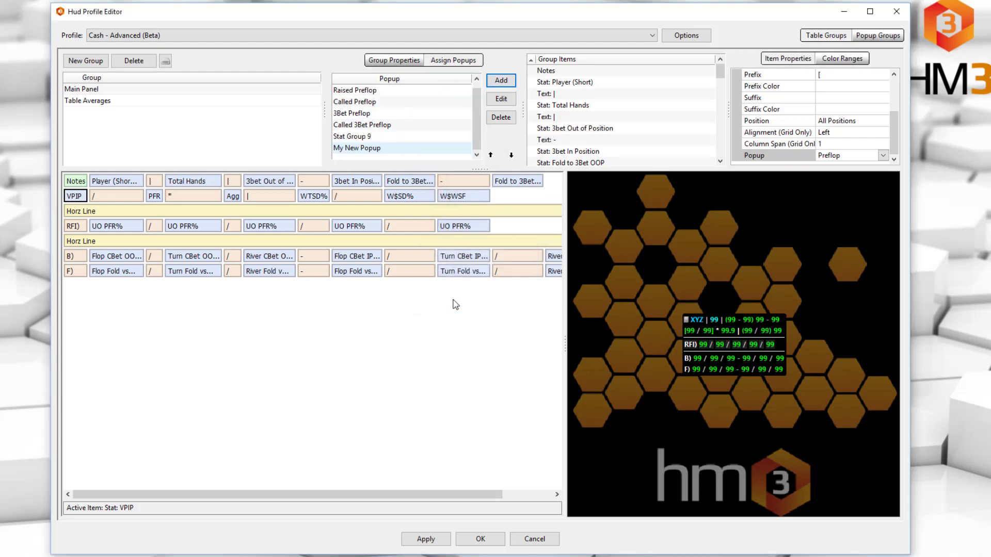
- Set the VPIP stat's popup to My New Popup and apply the profile changes
left_click(76, 199)
left_click_drag(896, 106, 901, 156)
left_click(874, 156)
left_click(883, 155)
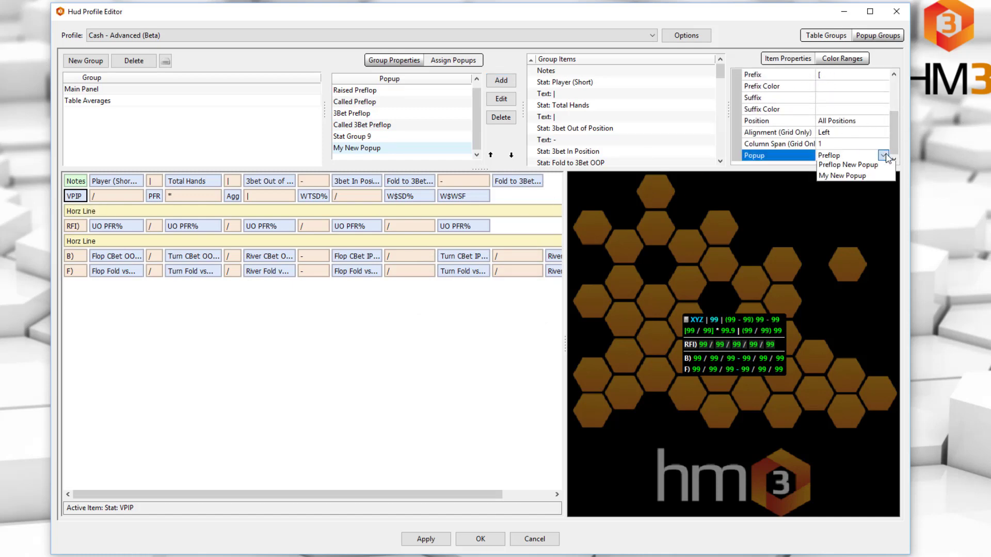
left_click(863, 243)
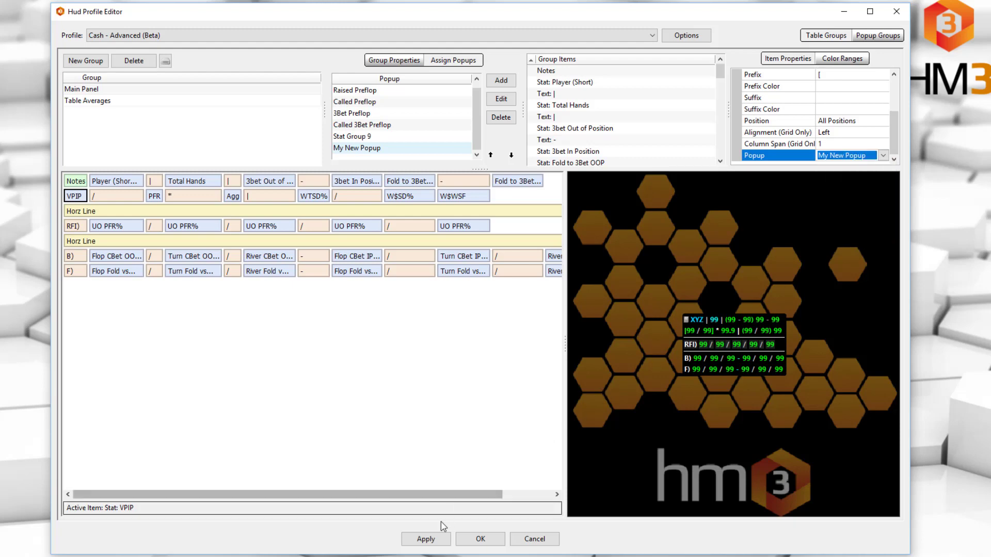
left_click(428, 540)
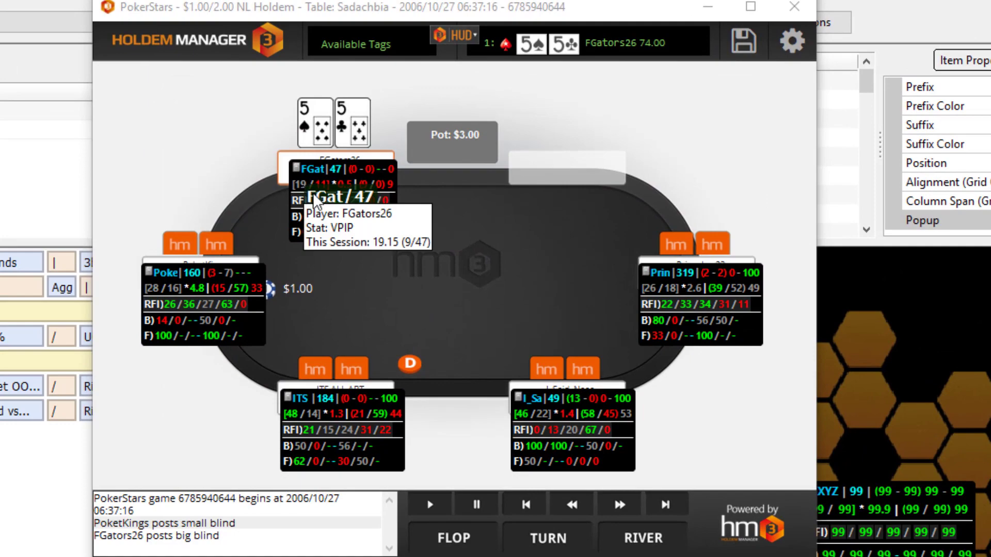
- Move the top player's stat box to a new spot on the replayed table
mouse_move(321, 177)
left_mouse_down()
mouse_move(586, 165)
mouse_move(641, 124)
left_mouse_up()
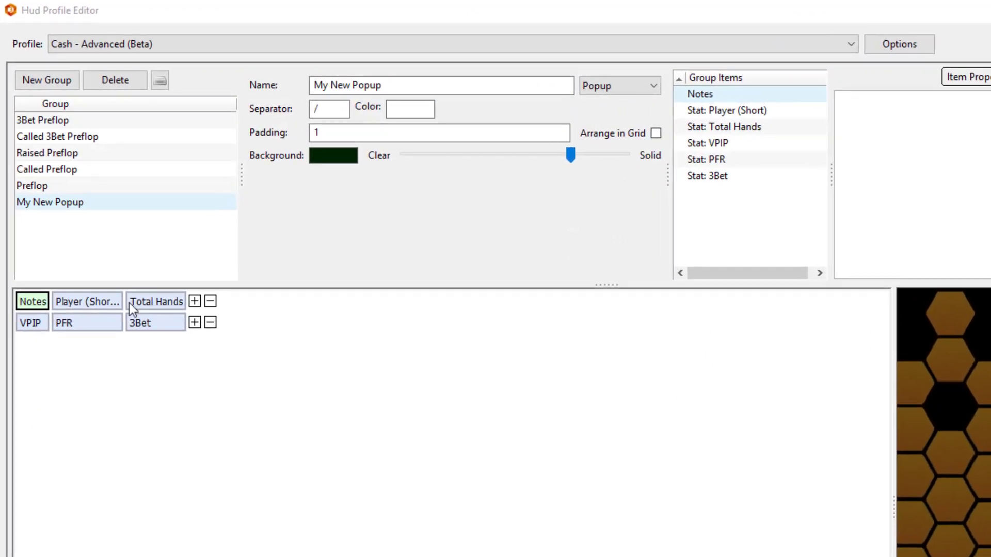
- Export the My New Popup group from the Cash - Advanced (Beta) profile and save the file
left_click(184, 47)
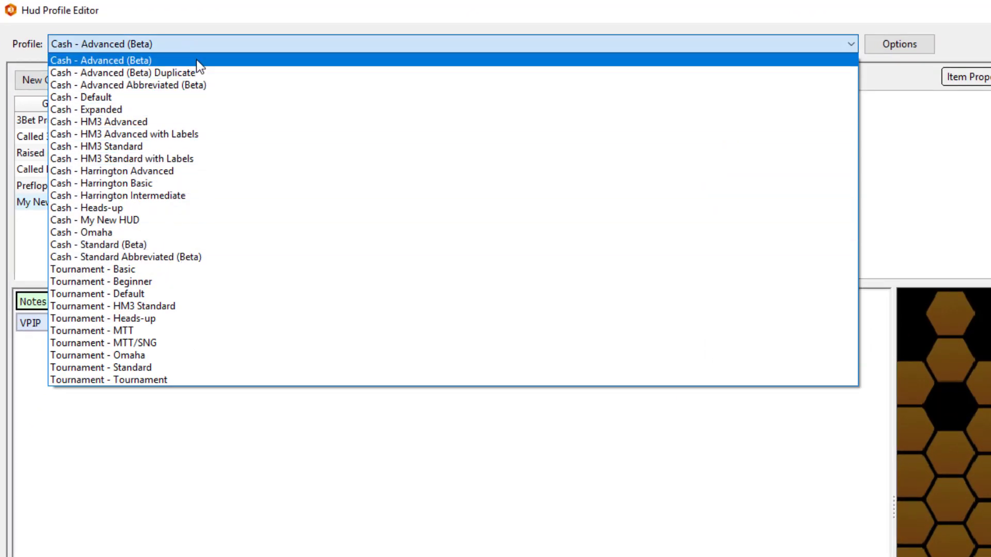
left_click(196, 60)
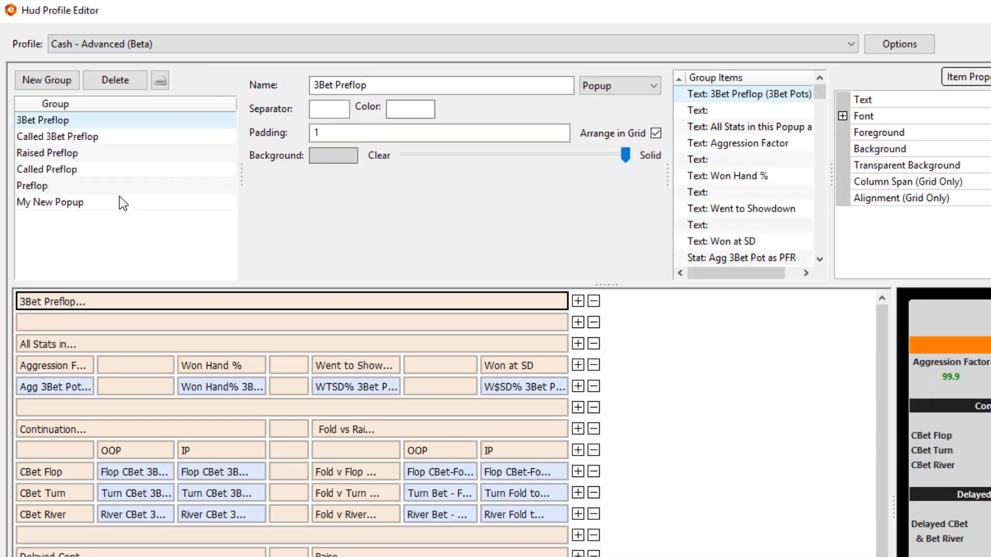
left_click(105, 201)
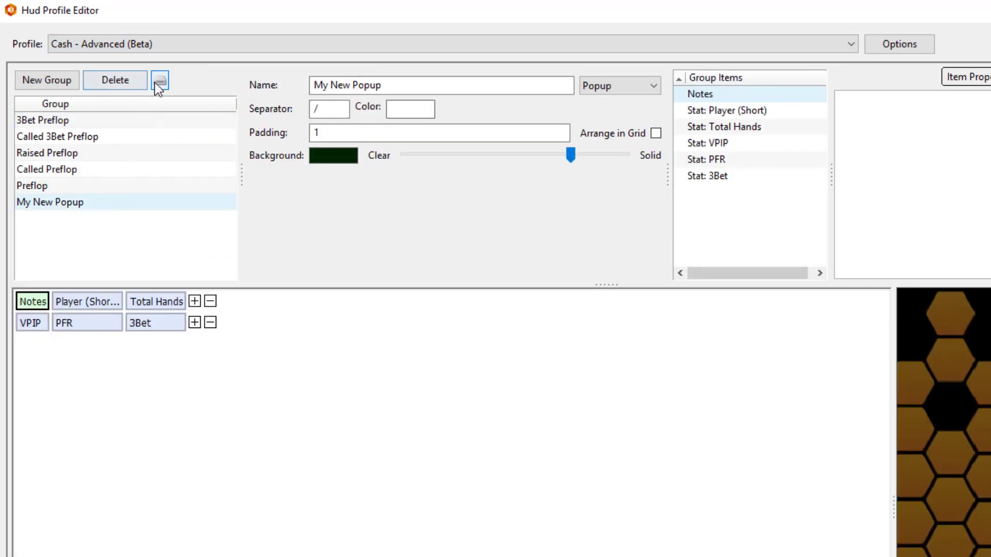
left_click(159, 81)
left_click(197, 98)
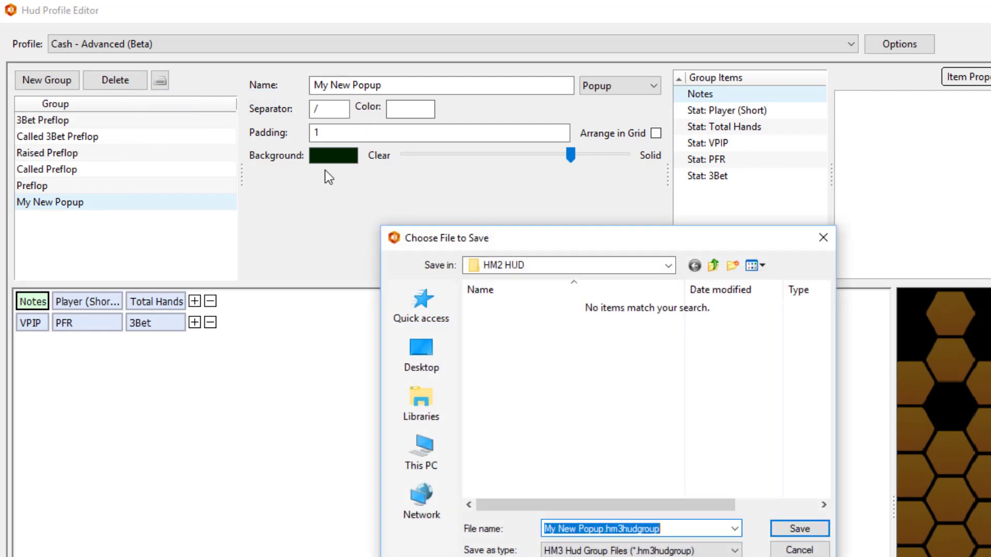
left_click(799, 529)
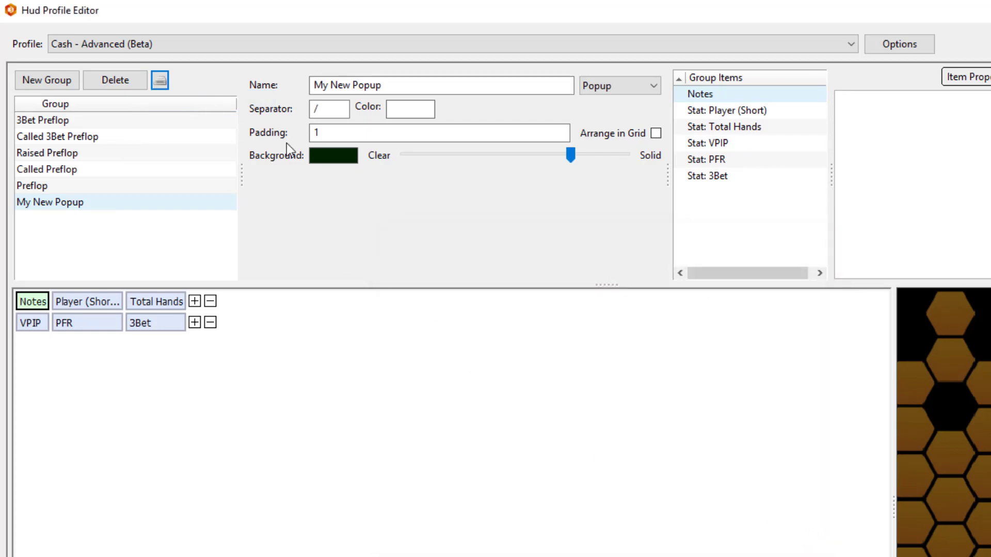
- Switch the HUD Profile Editor to the Cash - Default profile, ready to import the group
left_click(251, 46)
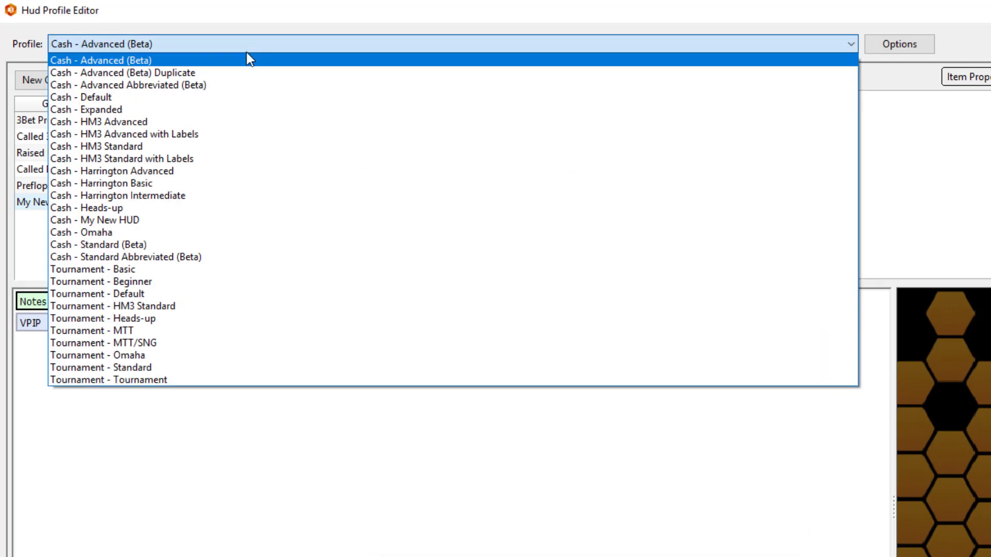
left_click(228, 99)
left_click(160, 80)
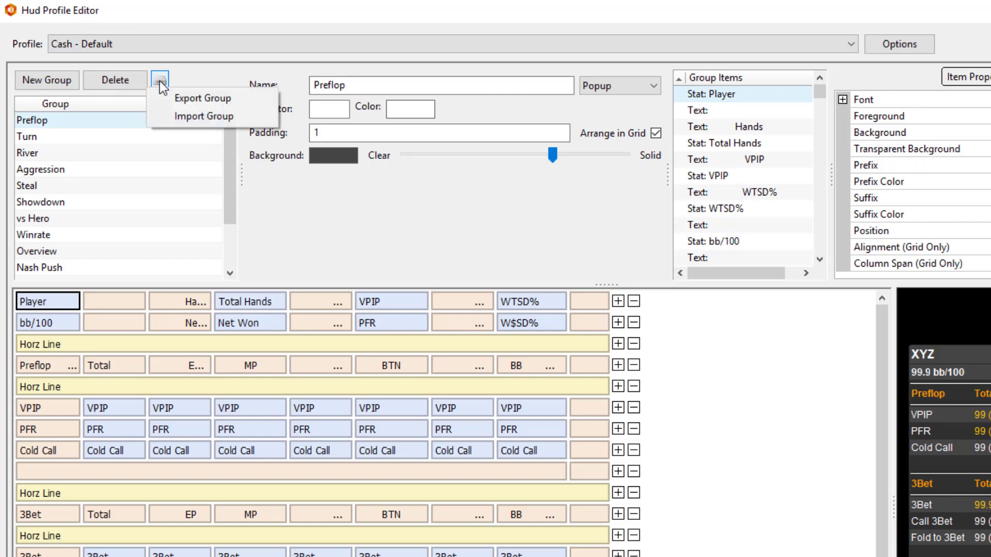